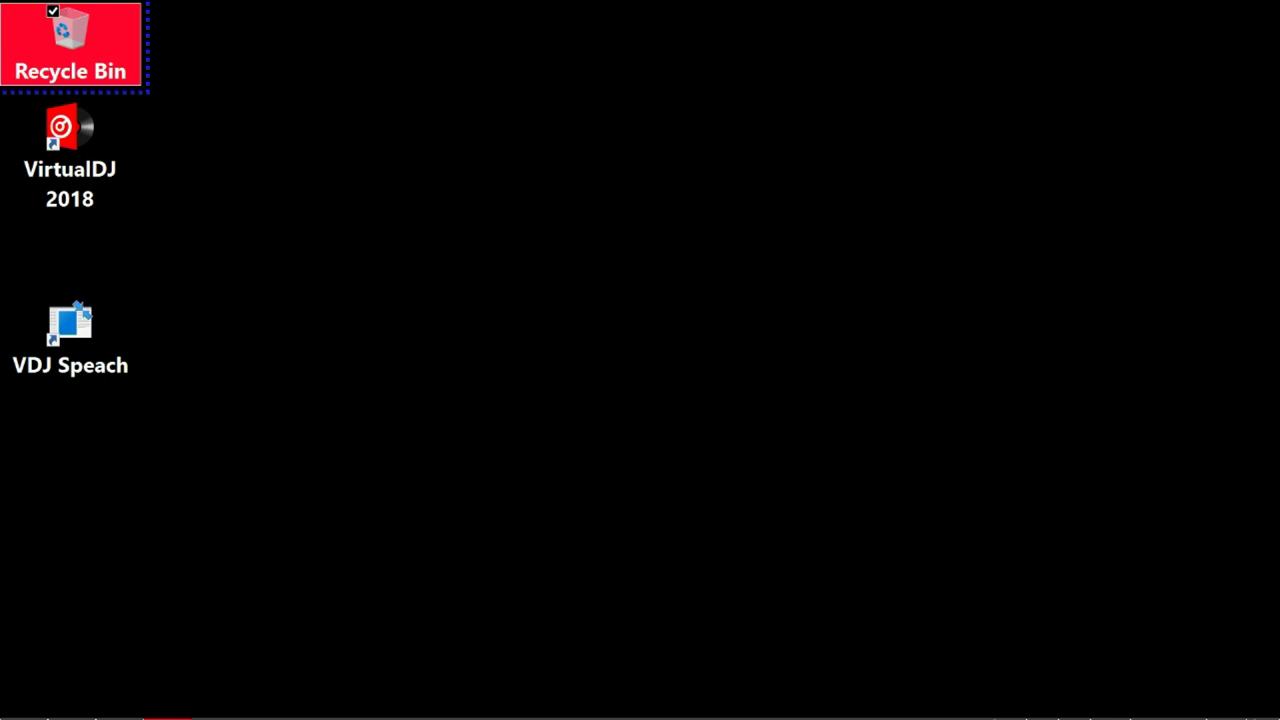
Launch VDJ Speach from the desktop and review its Voice and Output settings.
{"action": "key", "text": "Down"}
{"action": "key", "text": "Down"}
{"action": "key", "text": "Return"}
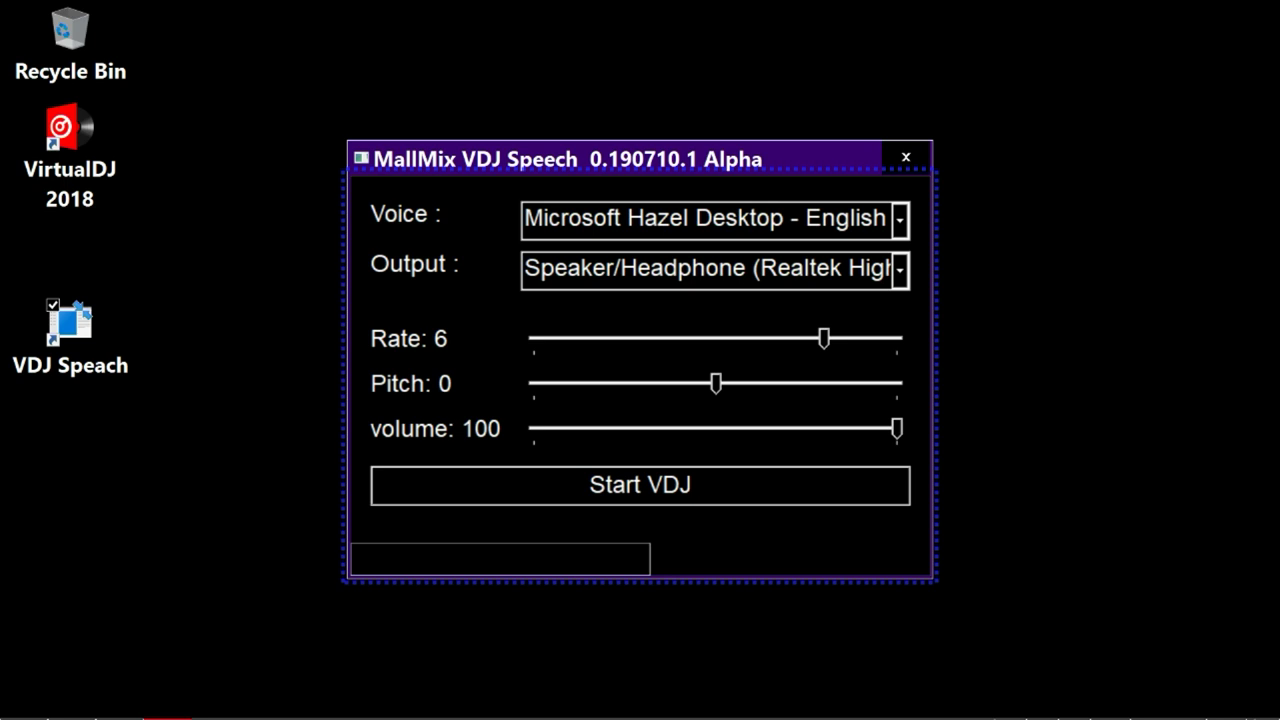
{"action": "left_click", "coordinate": [705, 218]}
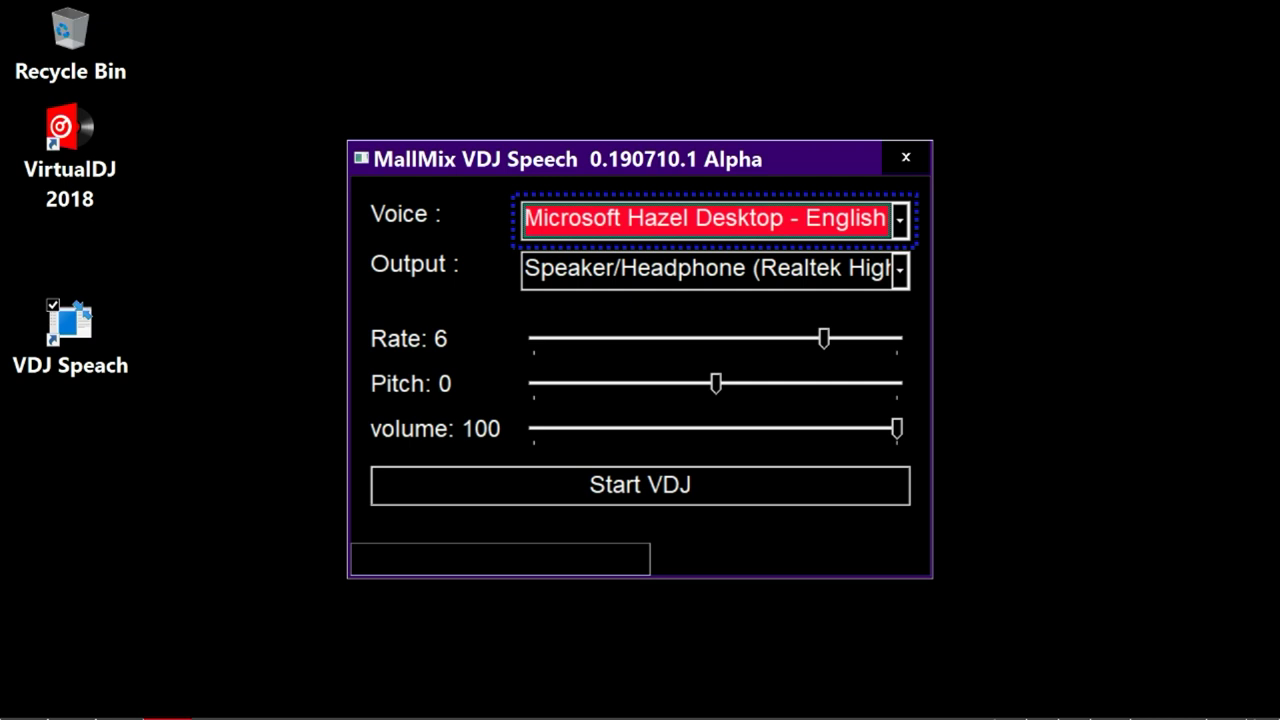
{"action": "left_click", "coordinate": [705, 268]}
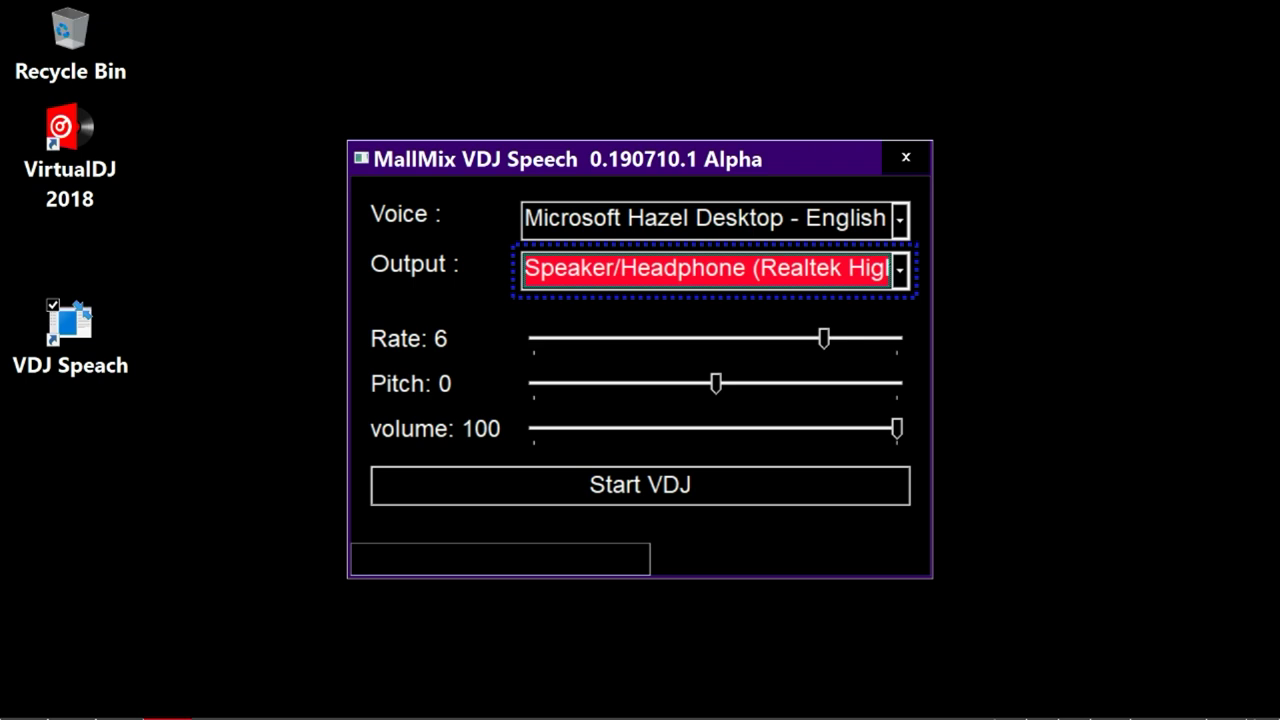
Set the speech rate to 8, pass over the pitch and volume settings, and start VDJ.
{"action": "key", "text": "Tab"}
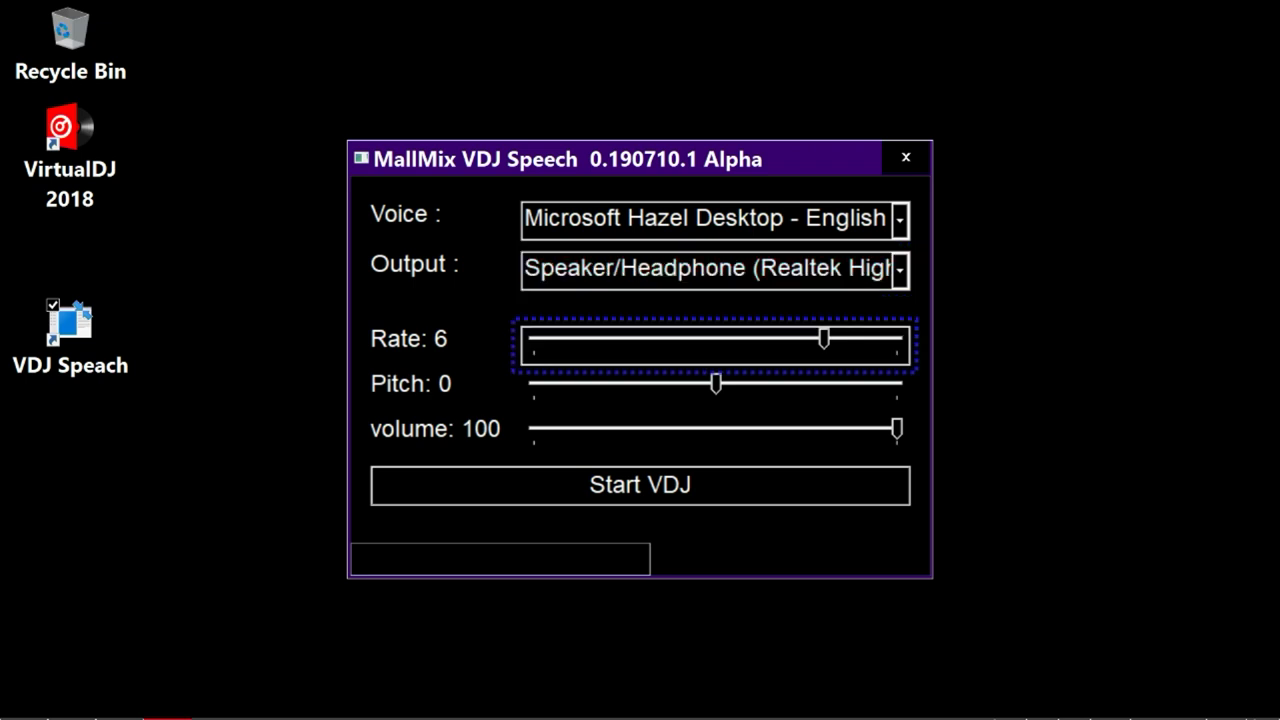
{"action": "key", "text": "Left"}
{"action": "key", "text": "Right"}
{"action": "key", "text": "Right"}
{"action": "key", "text": "Right"}
{"action": "key", "text": "Tab"}
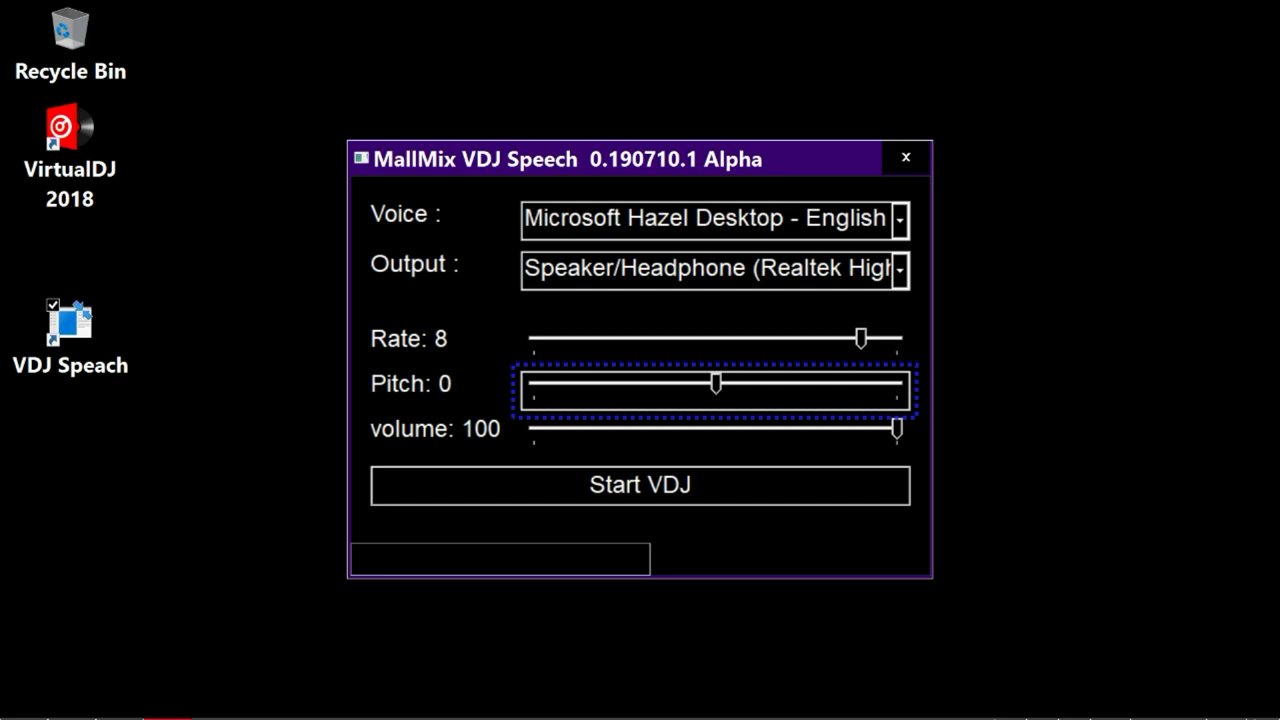
{"action": "key", "text": "Tab"}
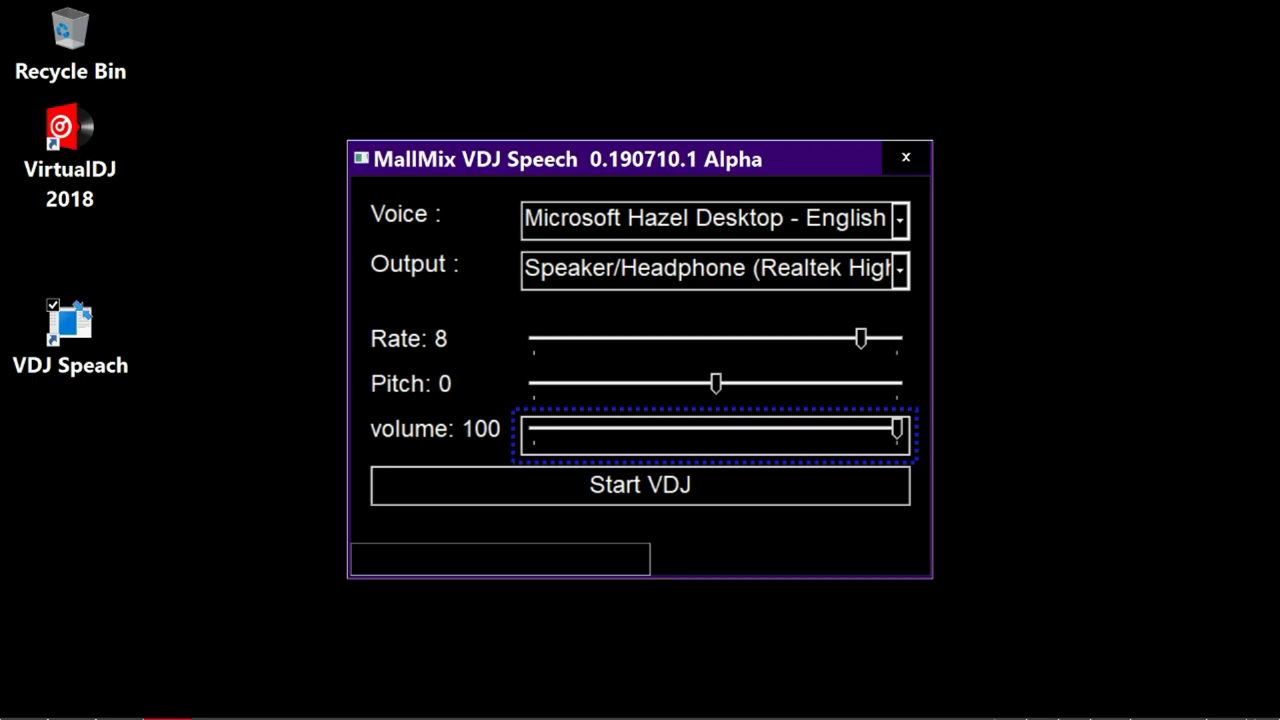
{"action": "key", "text": "Tab"}
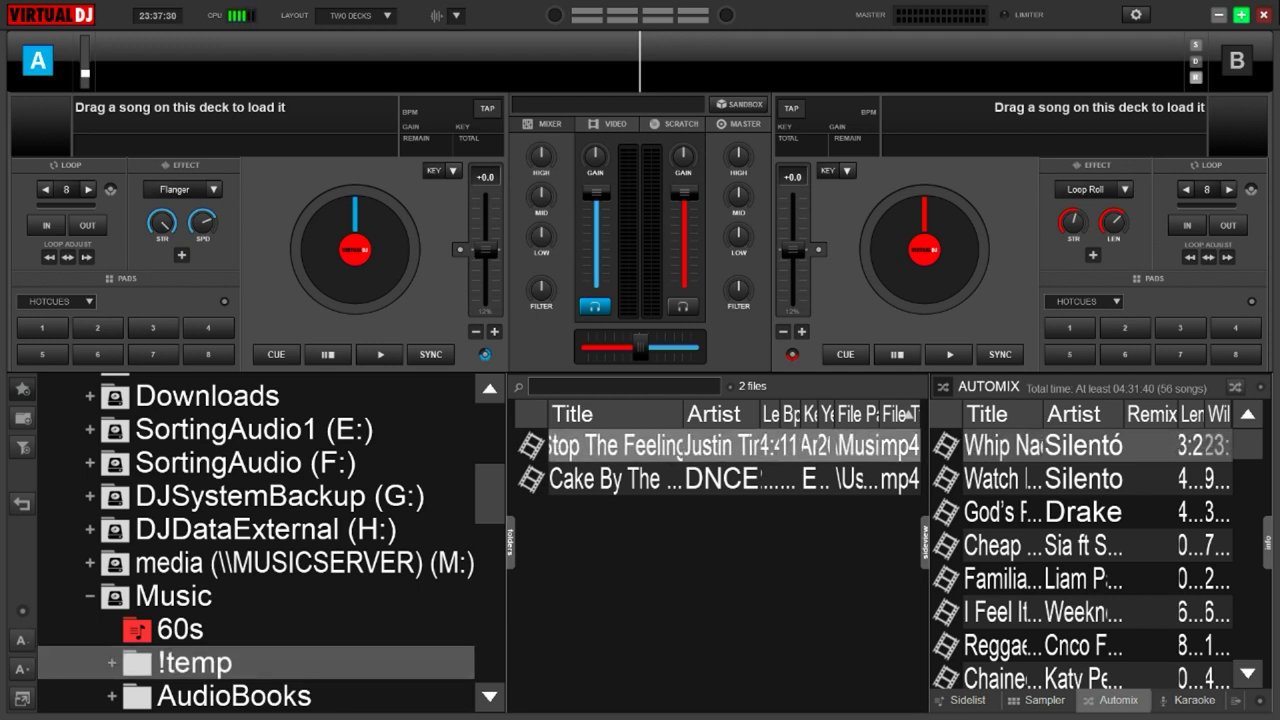
Go from the !temp track list up to the DJDataExternal (H:) drive and expand it.
{"action": "left_click", "coordinate": [615, 479]}
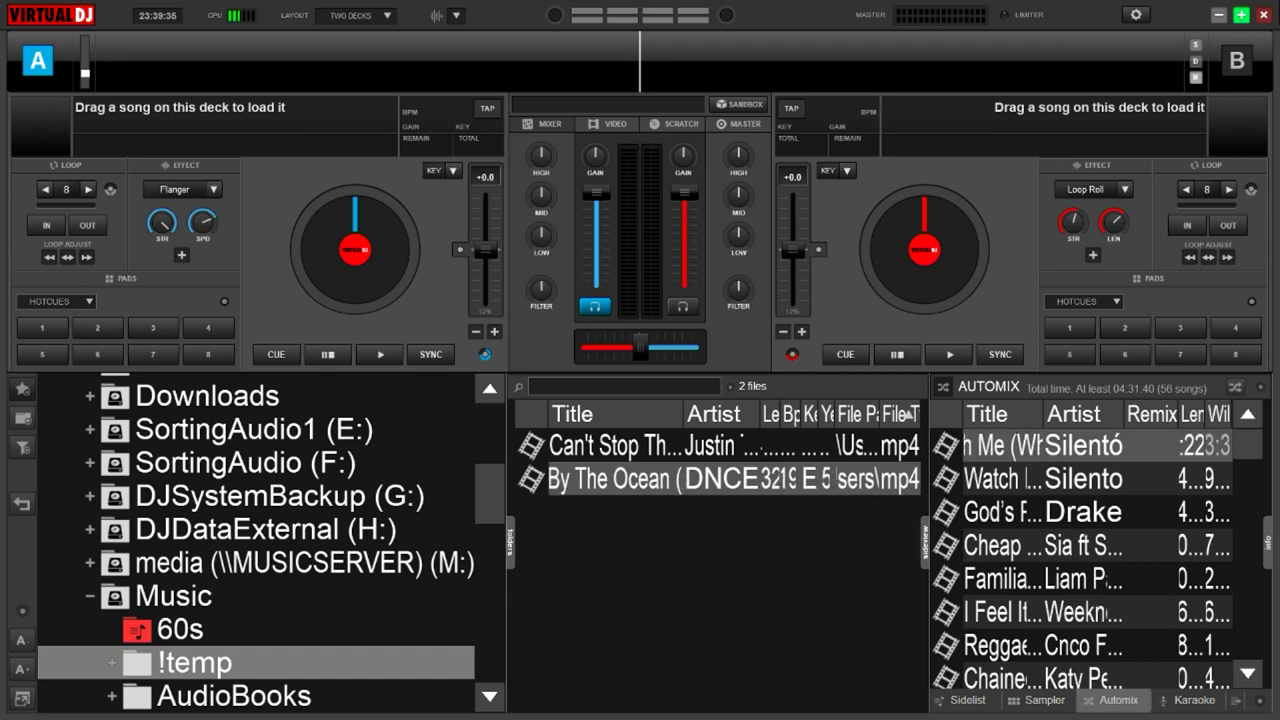
{"action": "key", "text": "Up"}
{"action": "key", "text": "Up"}
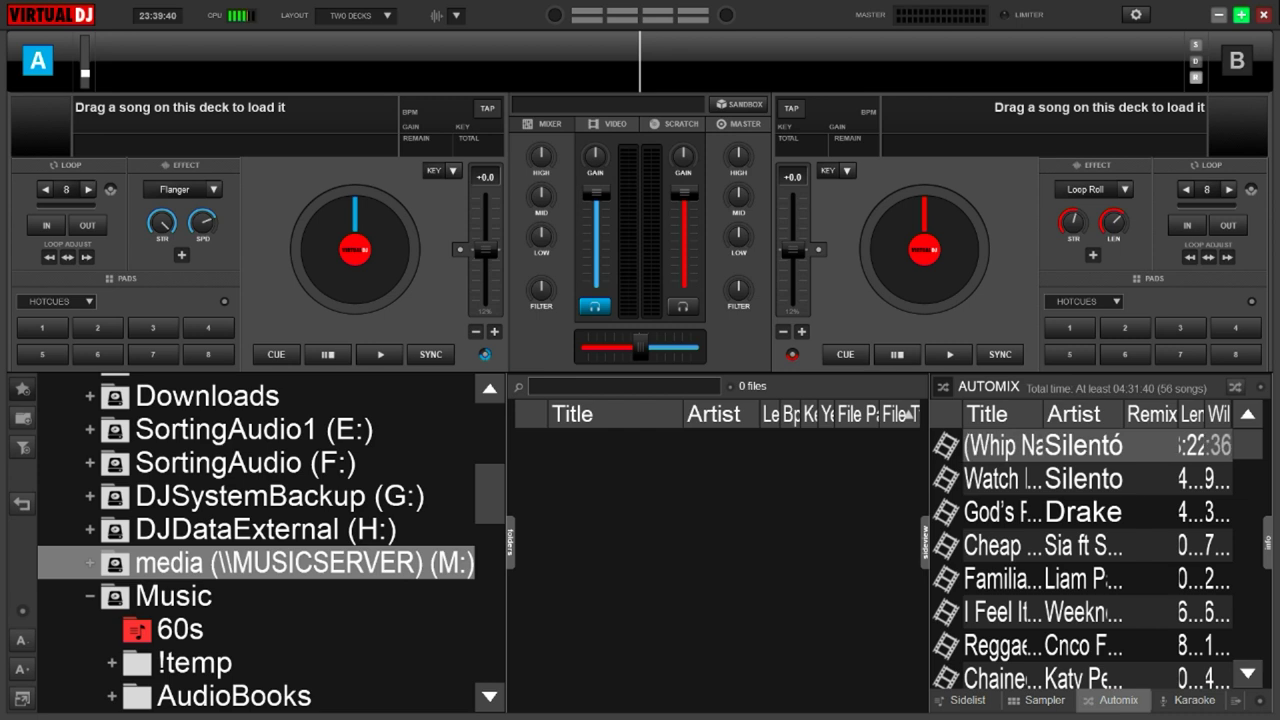
{"action": "left_click", "coordinate": [265, 529]}
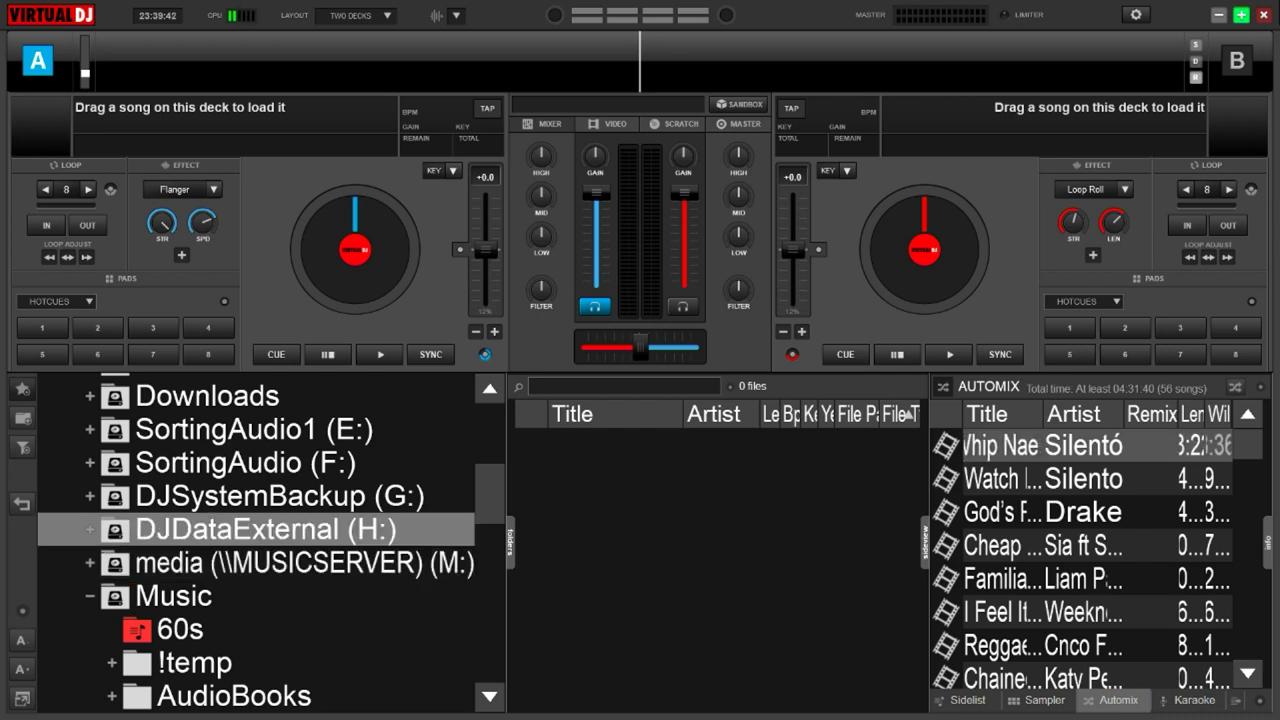
{"action": "left_click", "coordinate": [280, 496]}
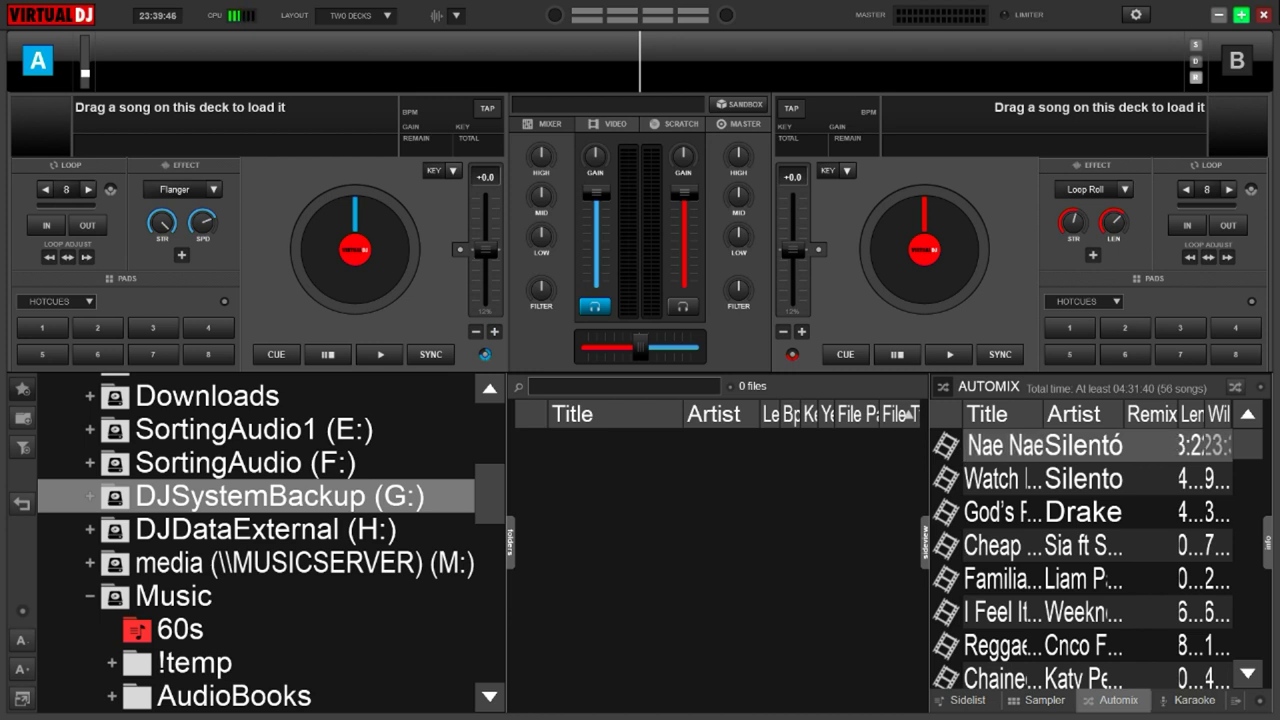
{"action": "left_click", "coordinate": [265, 529]}
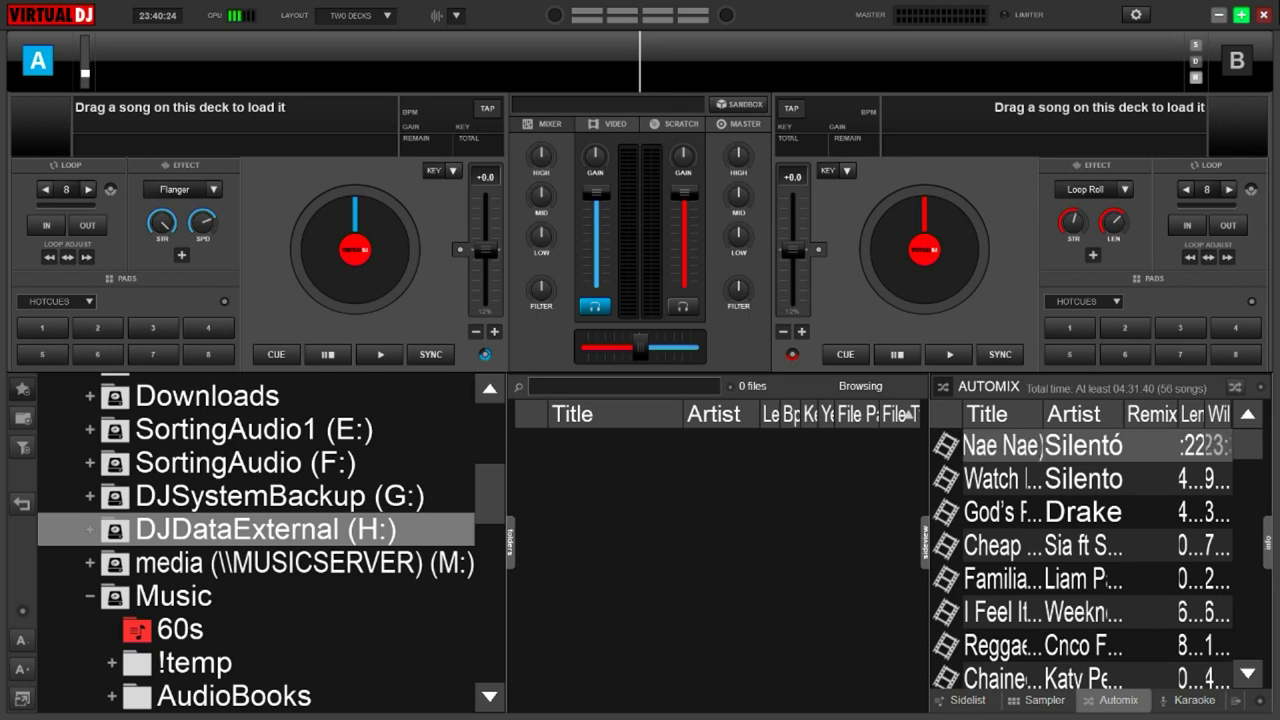
{"action": "key", "text": "Right"}
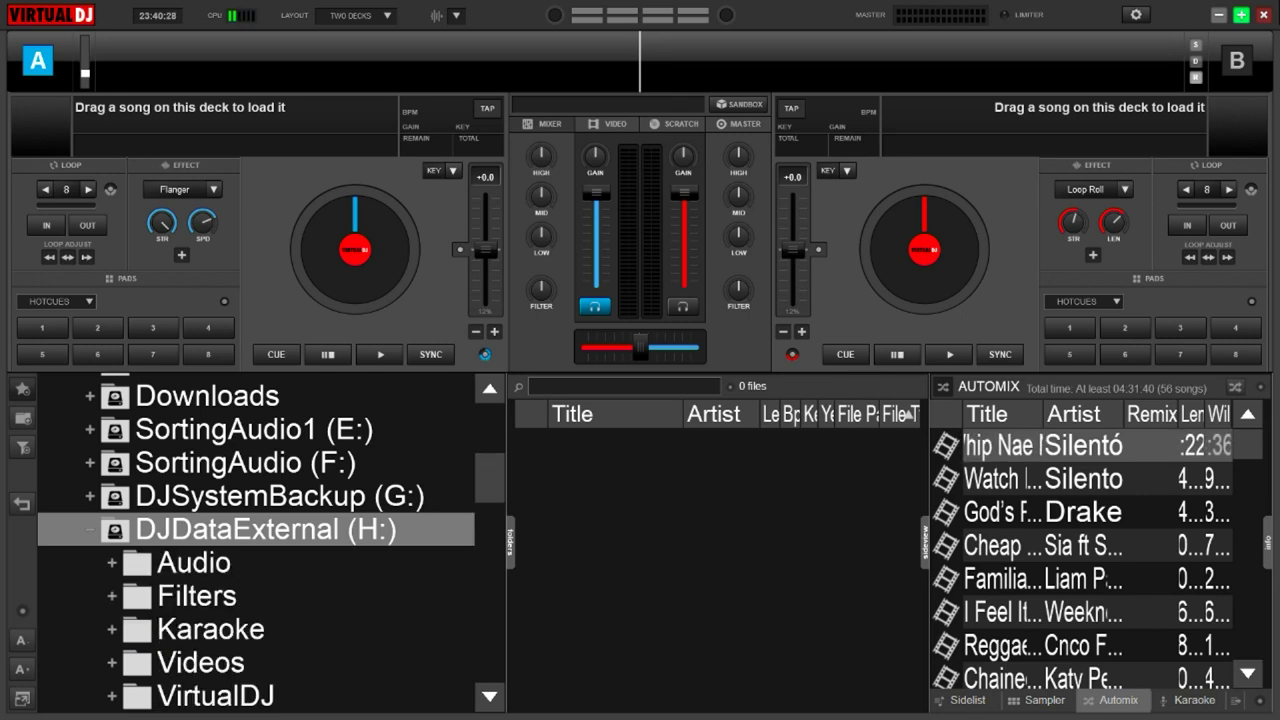
Go through the folders of the DJDataExternal (H:) drive and expand the Filters folder.
{"action": "key", "text": "Down"}
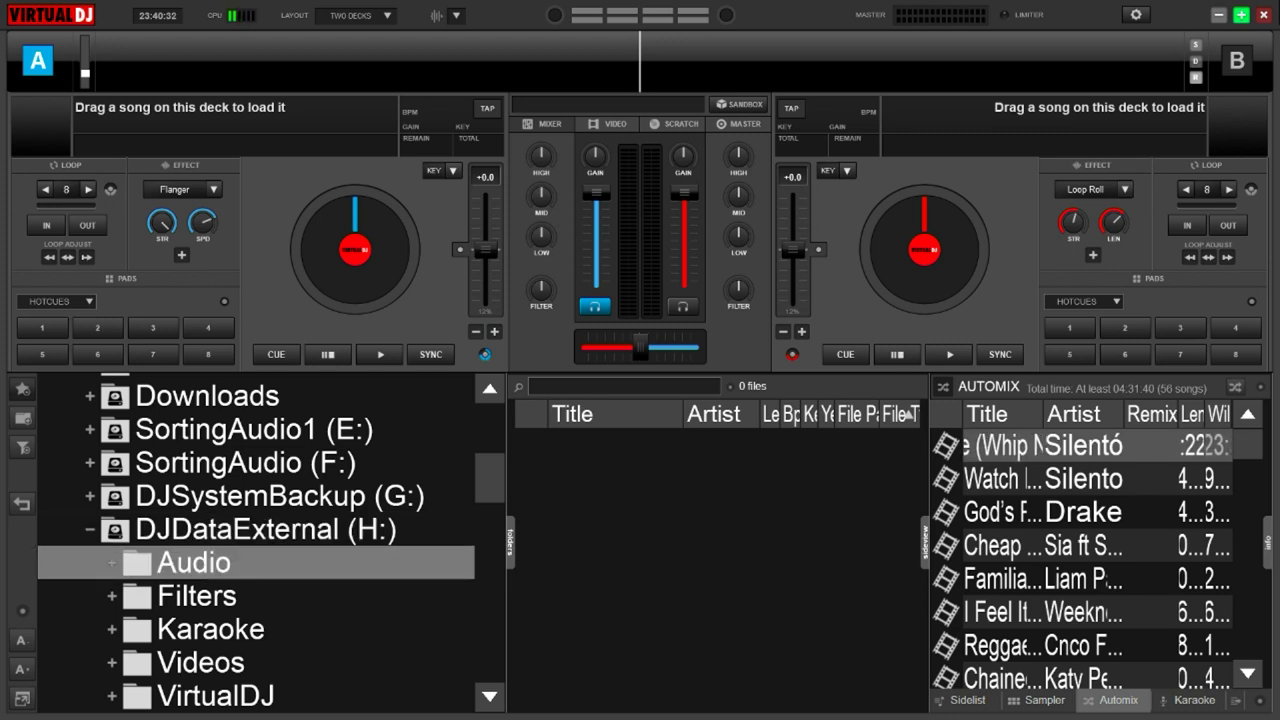
{"action": "key", "text": "Down"}
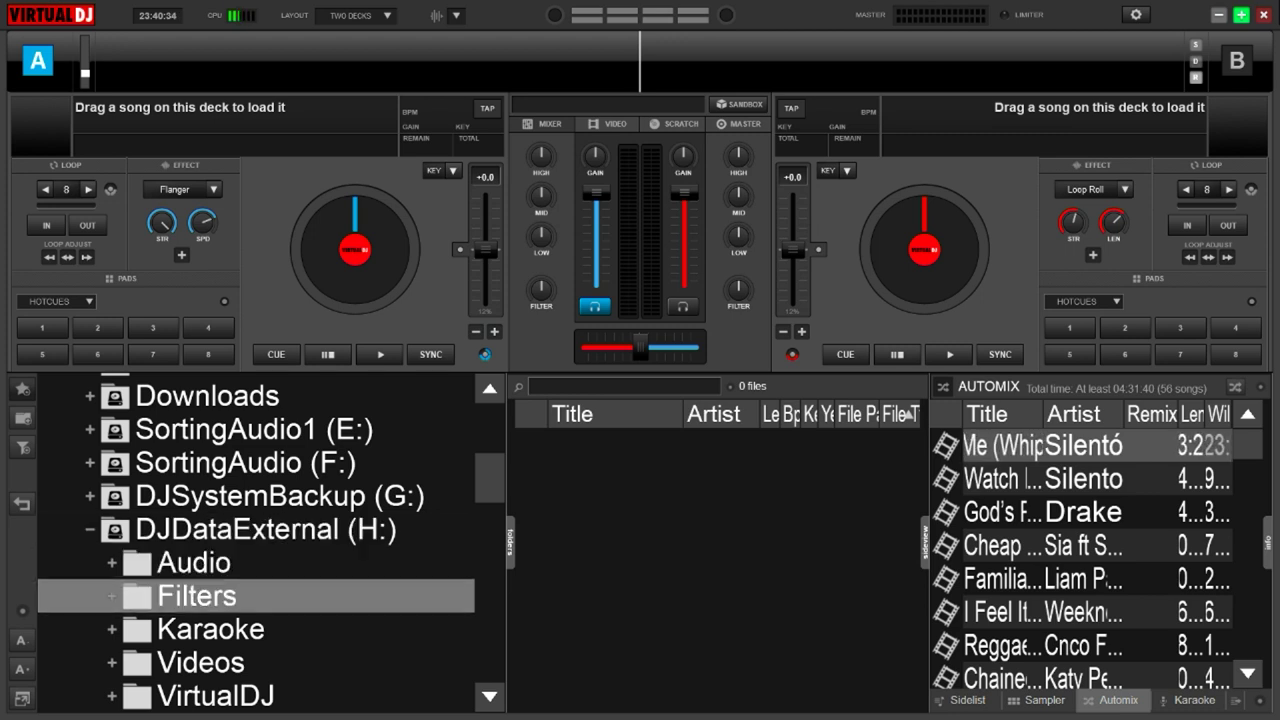
{"action": "key", "text": "Down"}
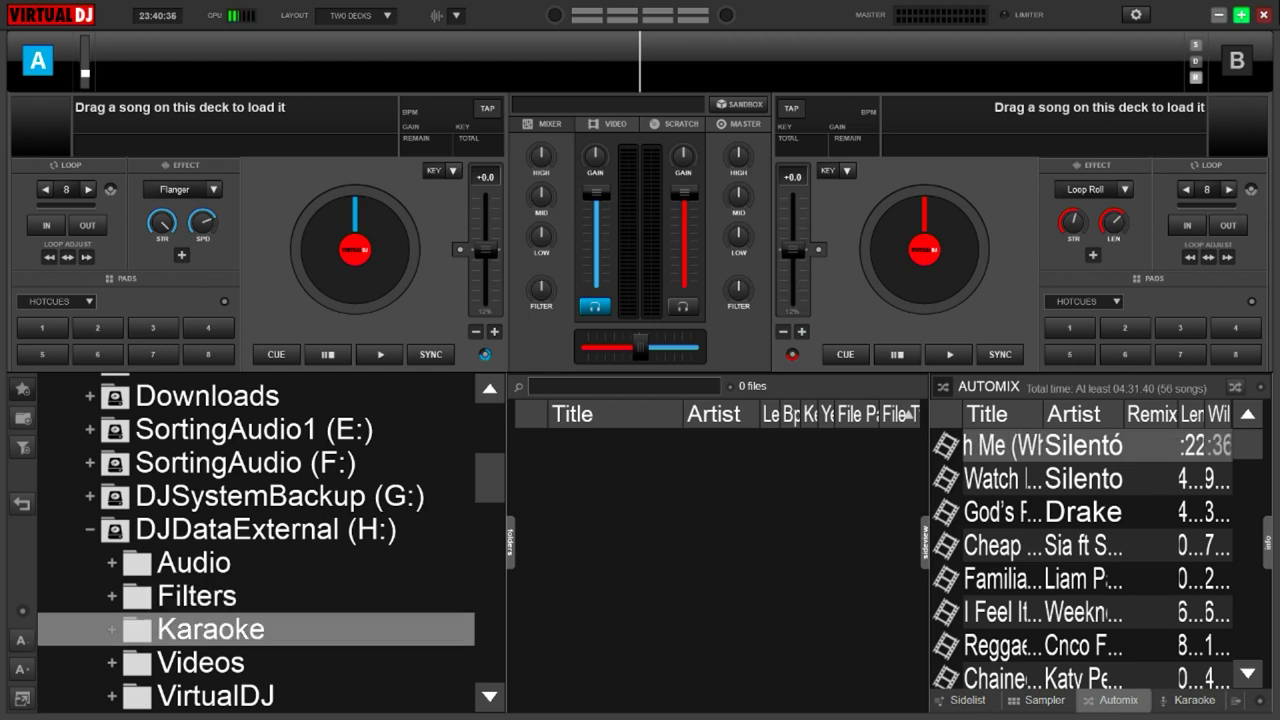
{"action": "key", "text": "Down"}
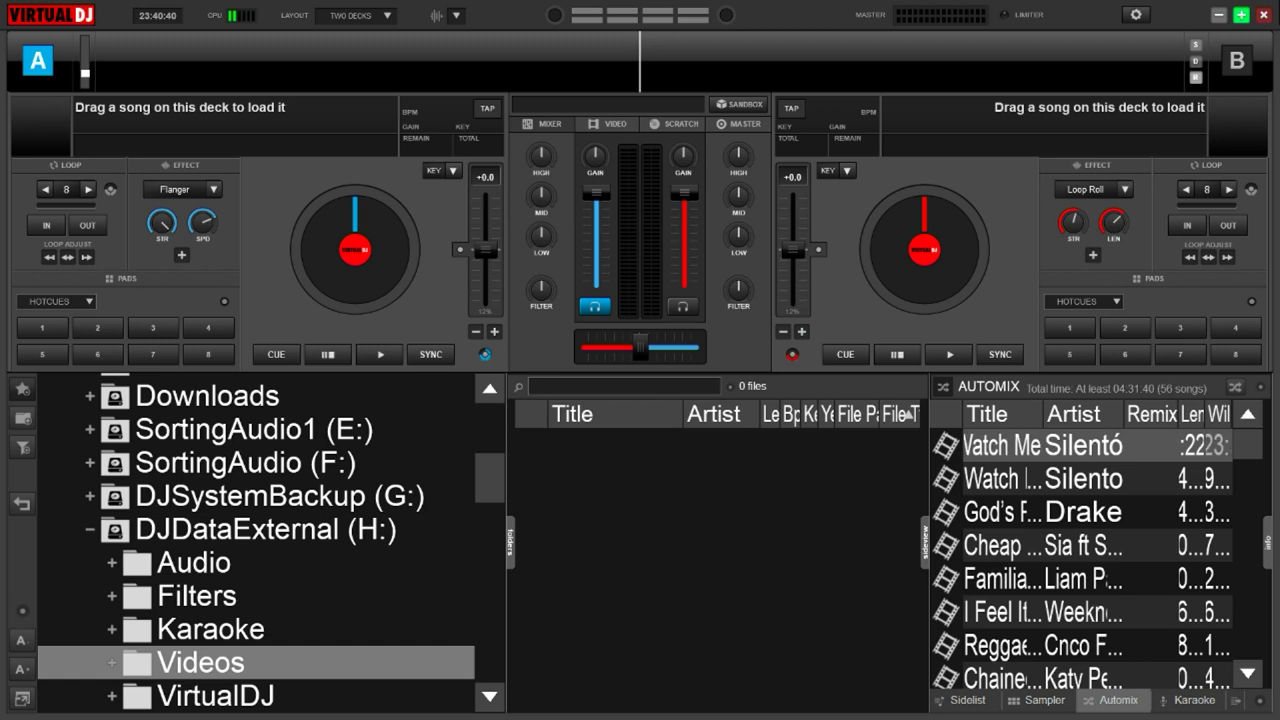
{"action": "key", "text": "Up"}
{"action": "key", "text": "Up"}
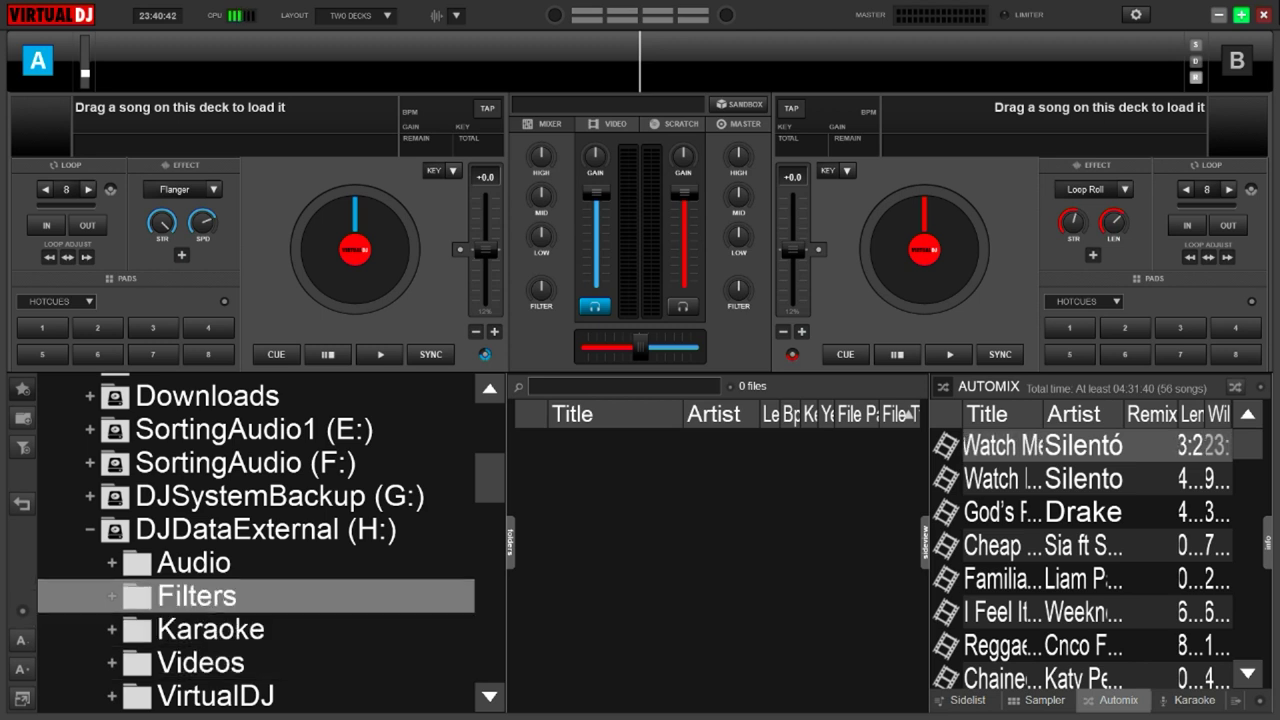
{"action": "key", "text": "Right"}
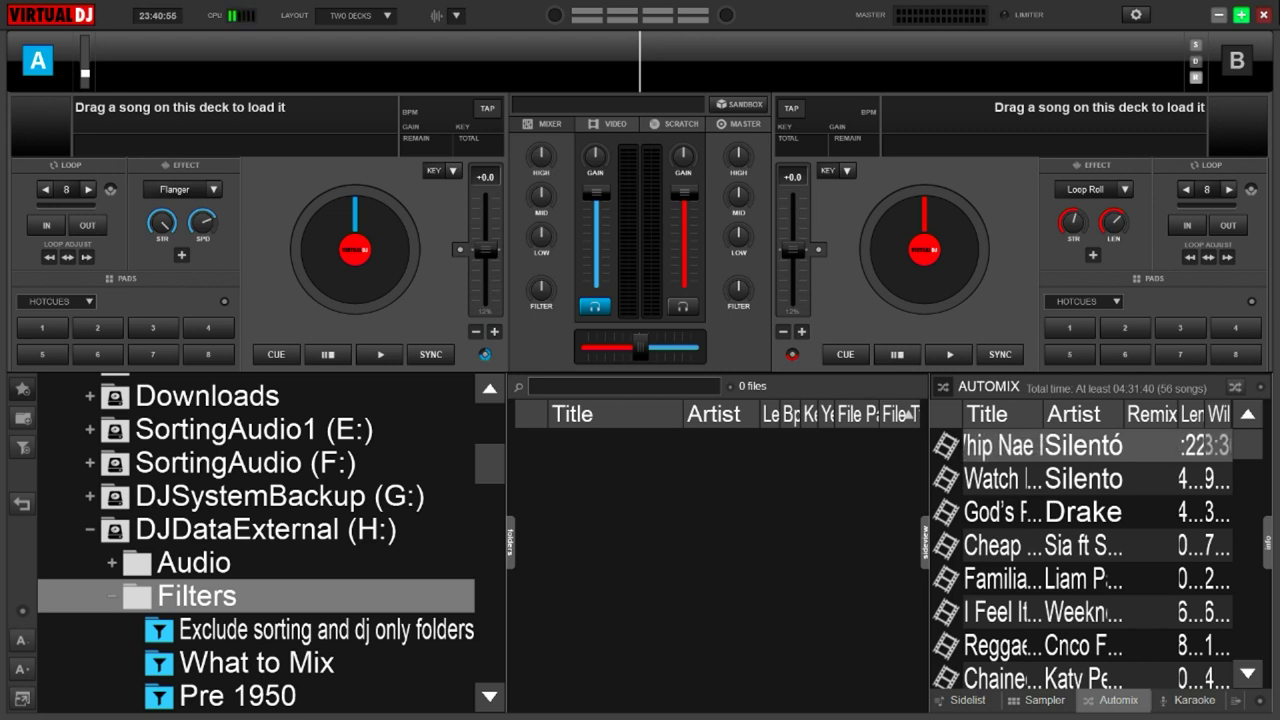
Go down through the filter folders and open This Year to list its songs.
{"action": "key", "text": "Down"}
{"action": "key", "text": "Down"}
{"action": "key", "text": "Down"}
{"action": "key", "text": "Down"}
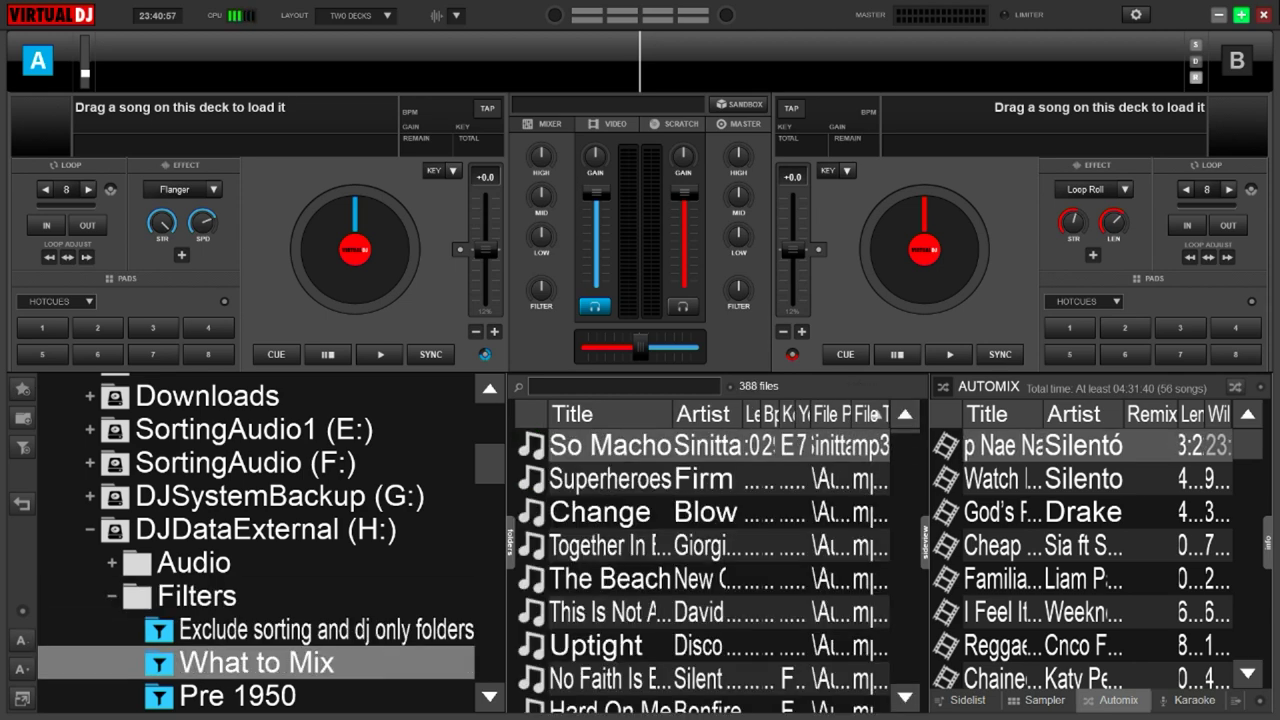
{"action": "key", "text": "Down"}
{"action": "key", "text": "Down"}
{"action": "key", "text": "Down"}
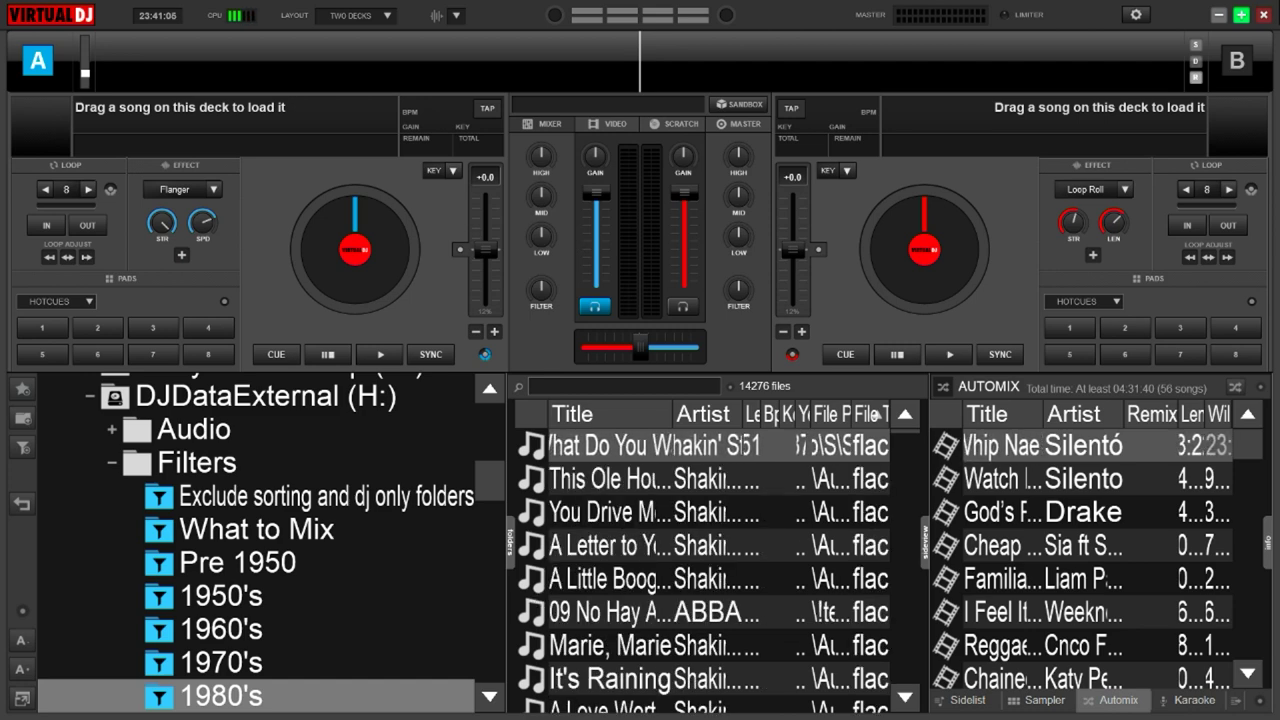
{"action": "key", "text": "Down"}
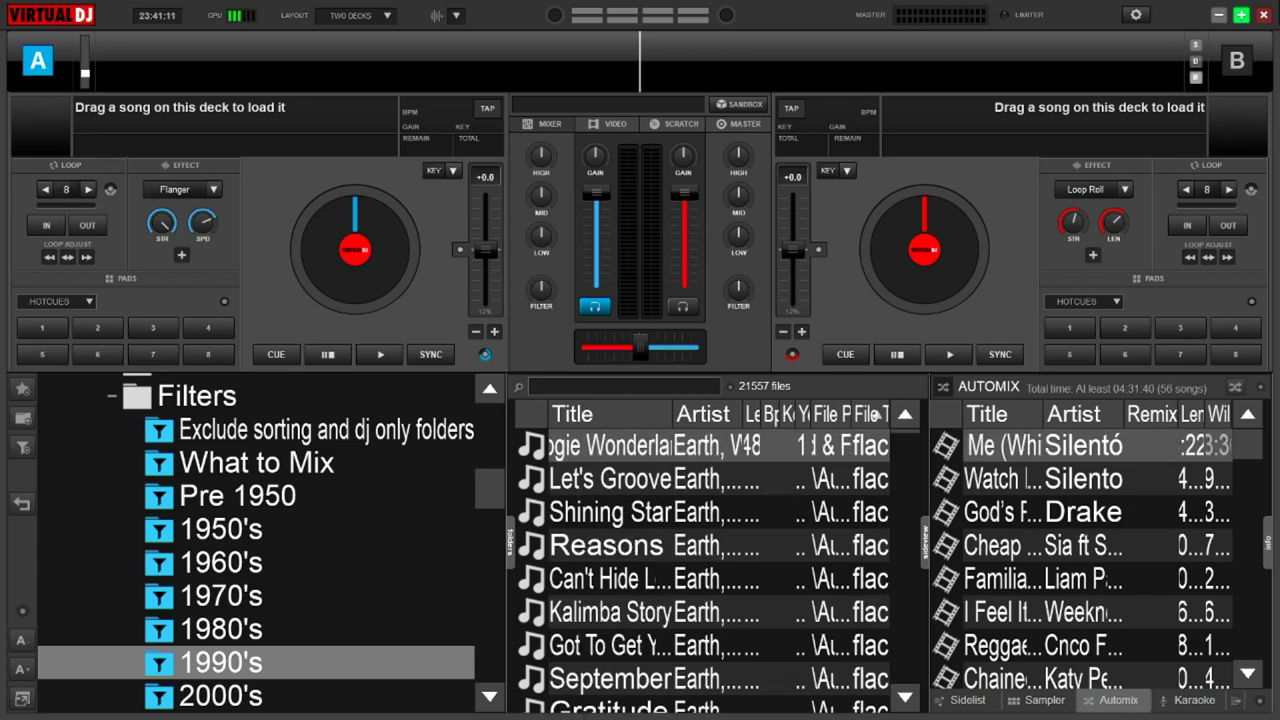
{"action": "key", "text": "Down"}
{"action": "key", "text": "Down"}
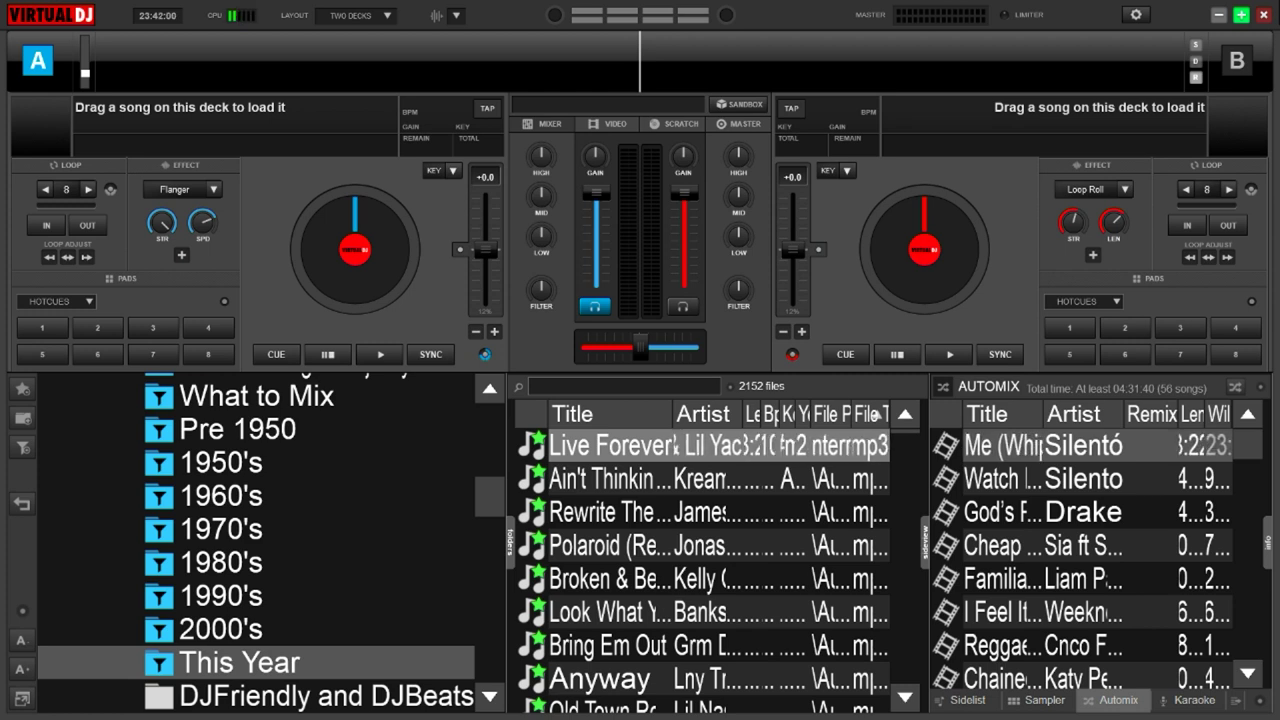
Browse the This Year songs one by one from Ain't Thinkin down to the track Nothing.
{"action": "left_click", "coordinate": [610, 479]}
{"action": "left_click", "coordinate": [610, 512]}
{"action": "left_click", "coordinate": [610, 545]}
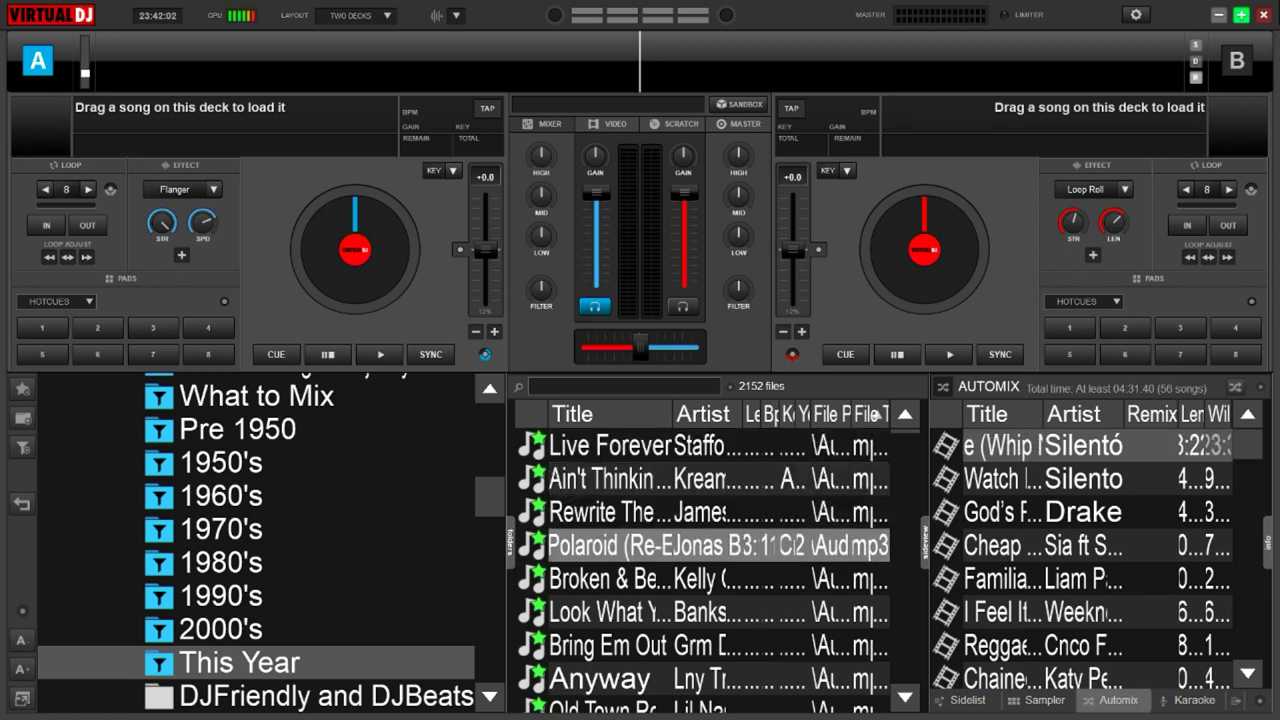
{"action": "left_click", "coordinate": [610, 579]}
{"action": "left_click", "coordinate": [610, 612]}
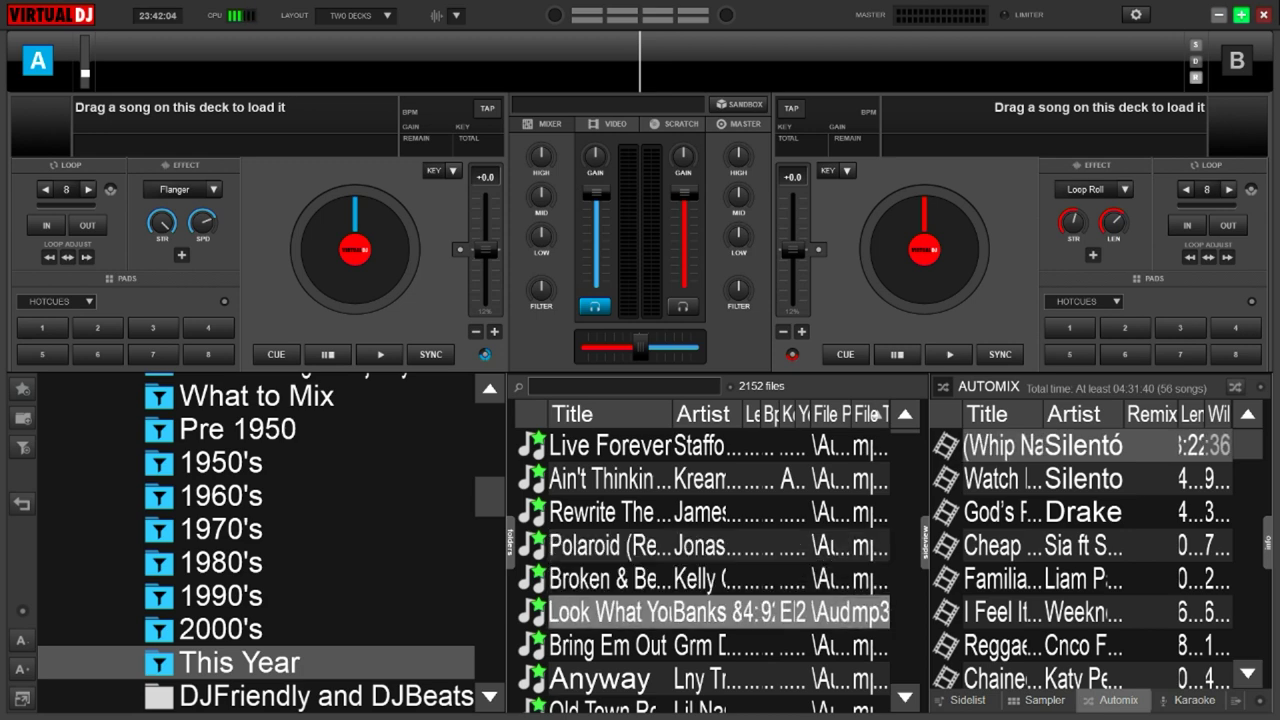
{"action": "left_click", "coordinate": [610, 645]}
{"action": "key", "text": "Down"}
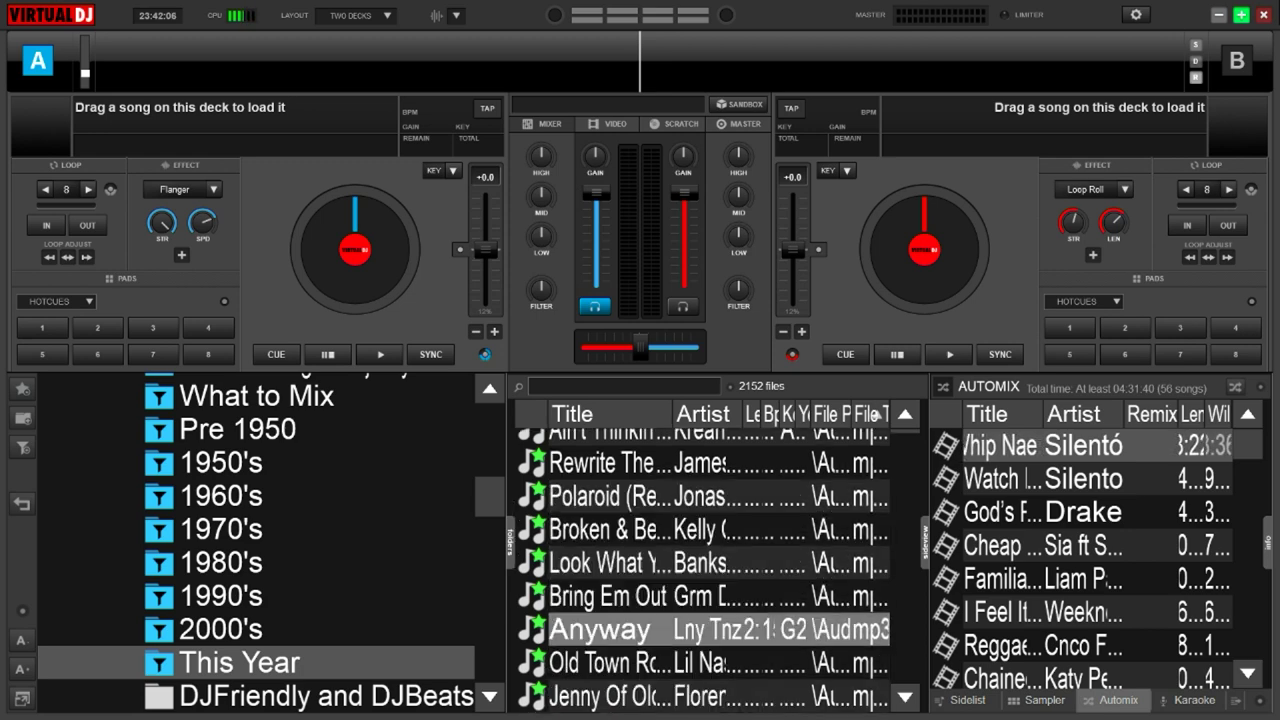
{"action": "key", "text": "Down"}
{"action": "key", "text": "Down"}
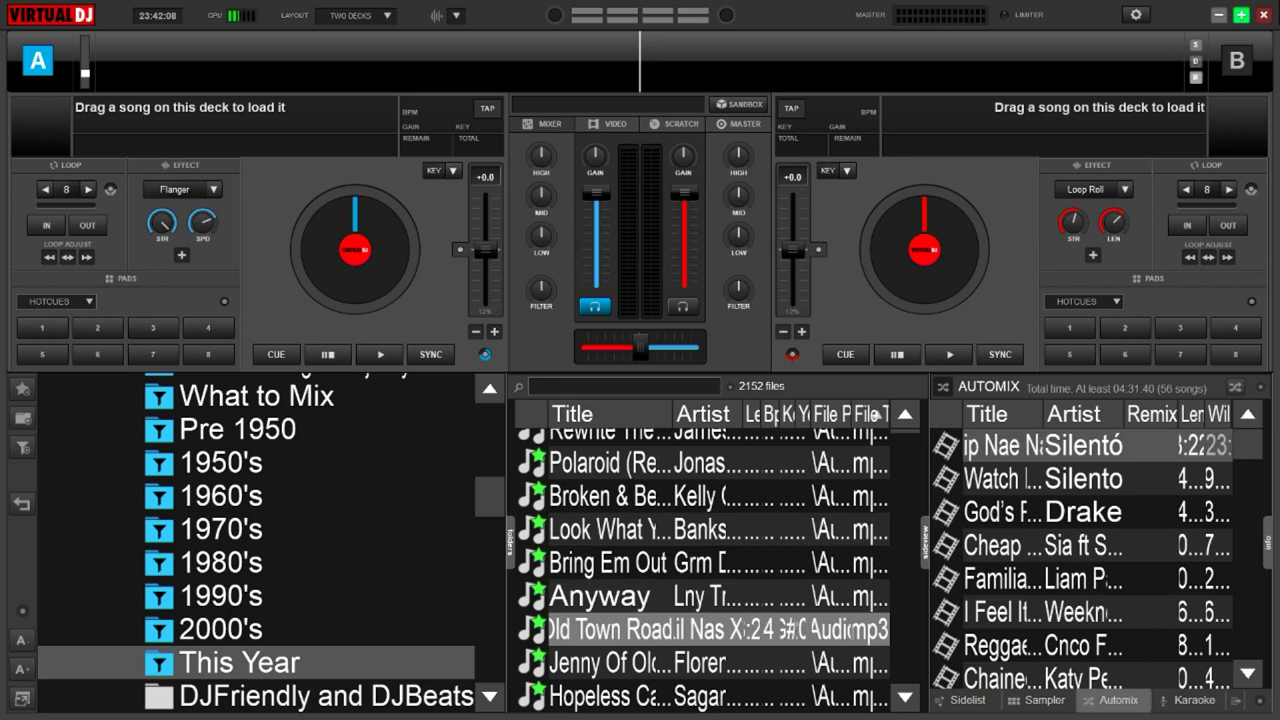
{"action": "key", "text": "Down"}
{"action": "key", "text": "Down"}
{"action": "key", "text": "Down"}
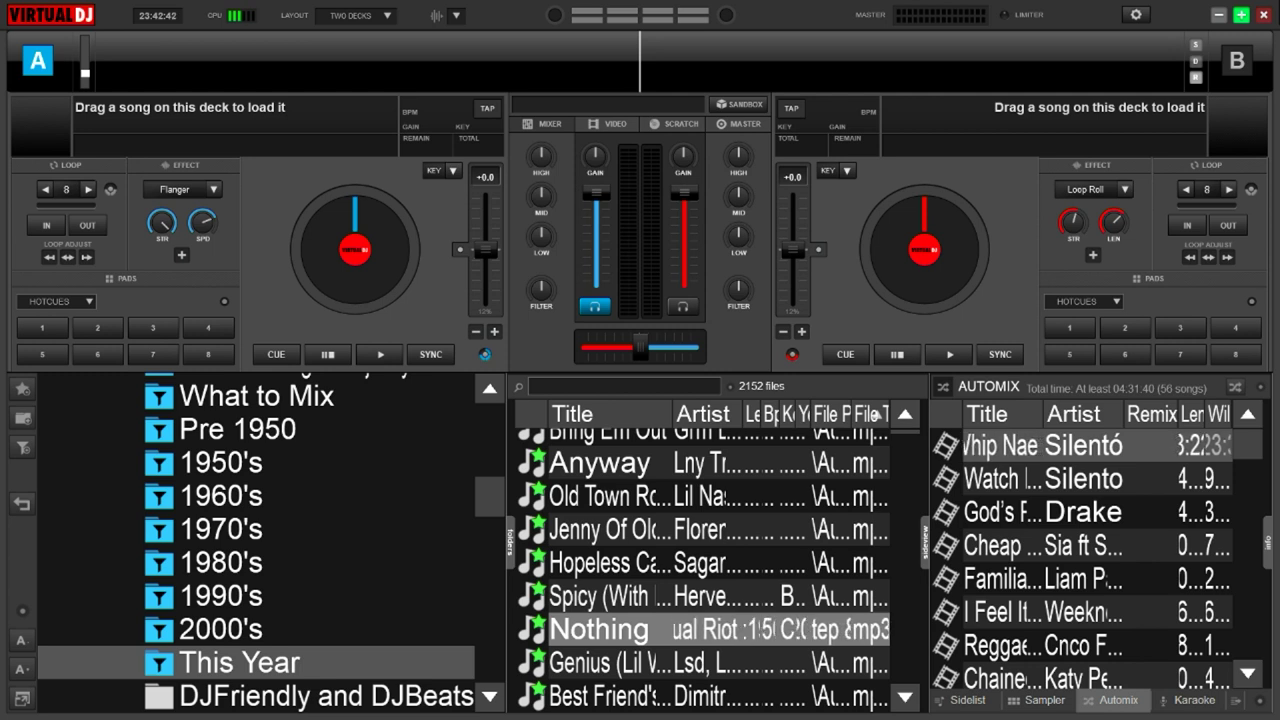
Show the Sidelist and Automix lists in the sideview, ending on the Karaoke list.
{"action": "left_click", "coordinate": [967, 700]}
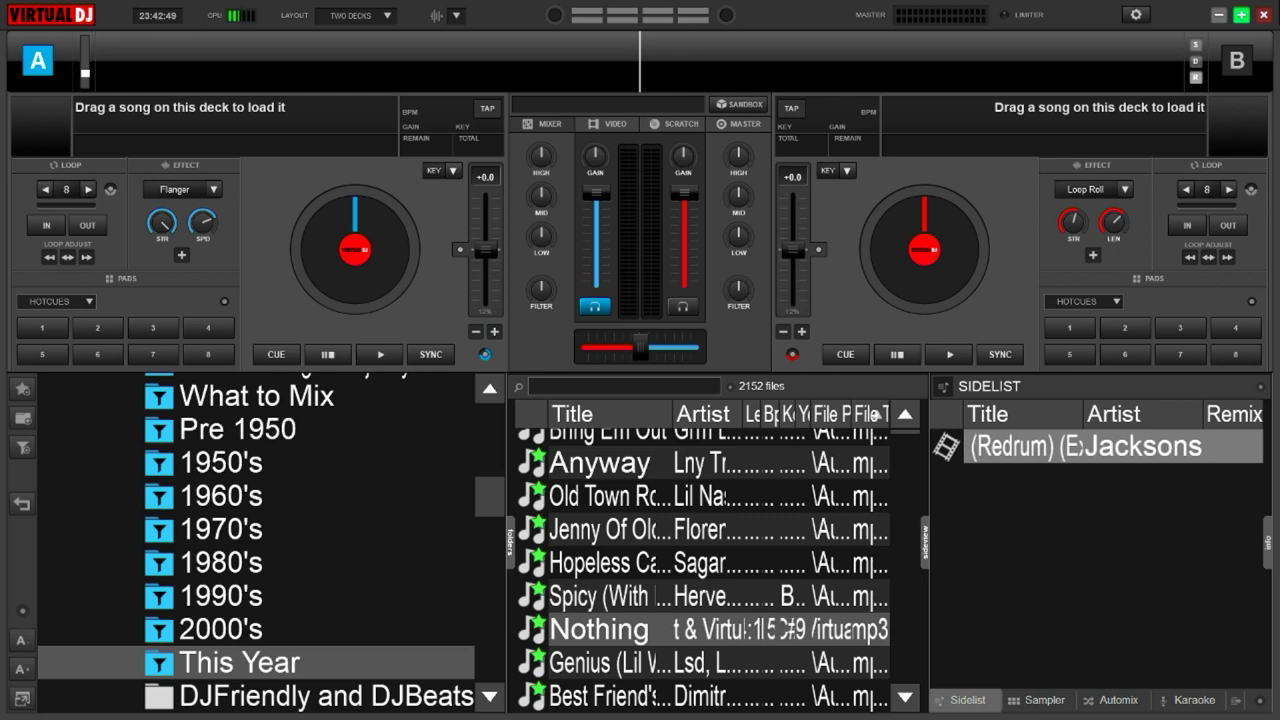
{"action": "left_click", "coordinate": [1112, 700]}
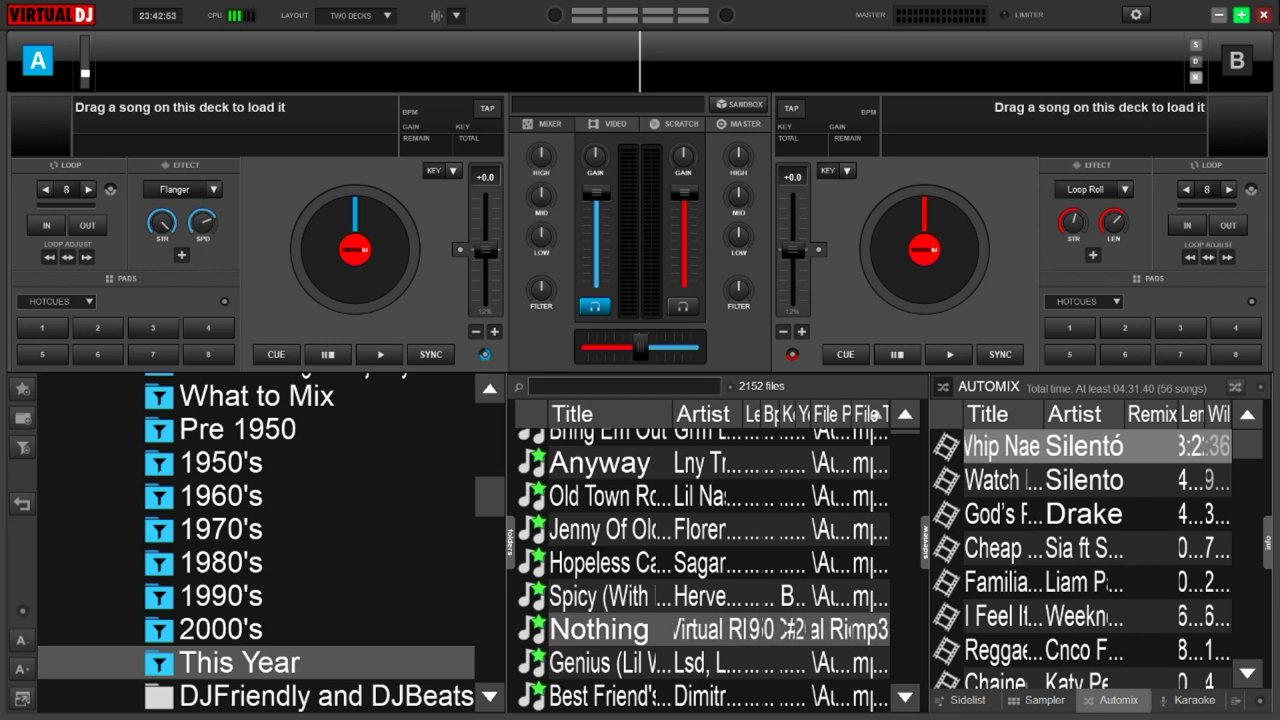
{"action": "left_click", "coordinate": [1190, 700]}
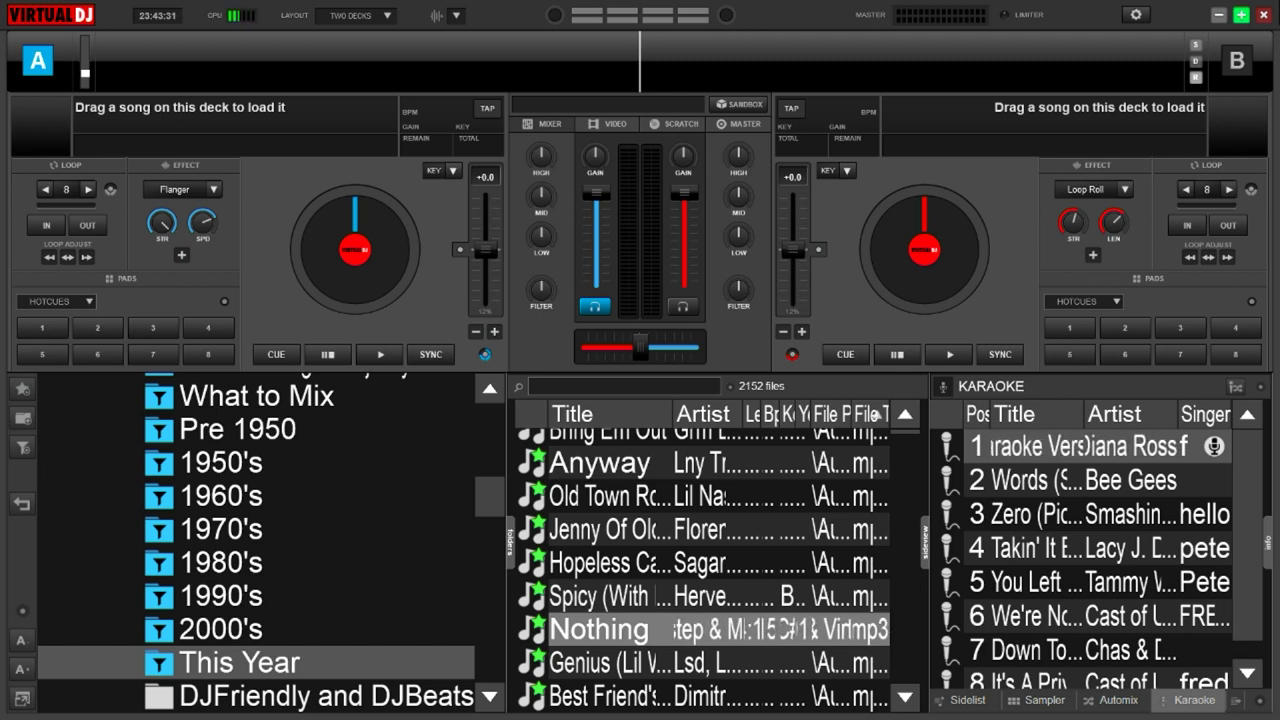
Browse up and down the This Year songs, stop on Not Today, and move the focus out of the song list.
{"action": "left_click", "coordinate": [600, 596]}
{"action": "left_click", "coordinate": [600, 529]}
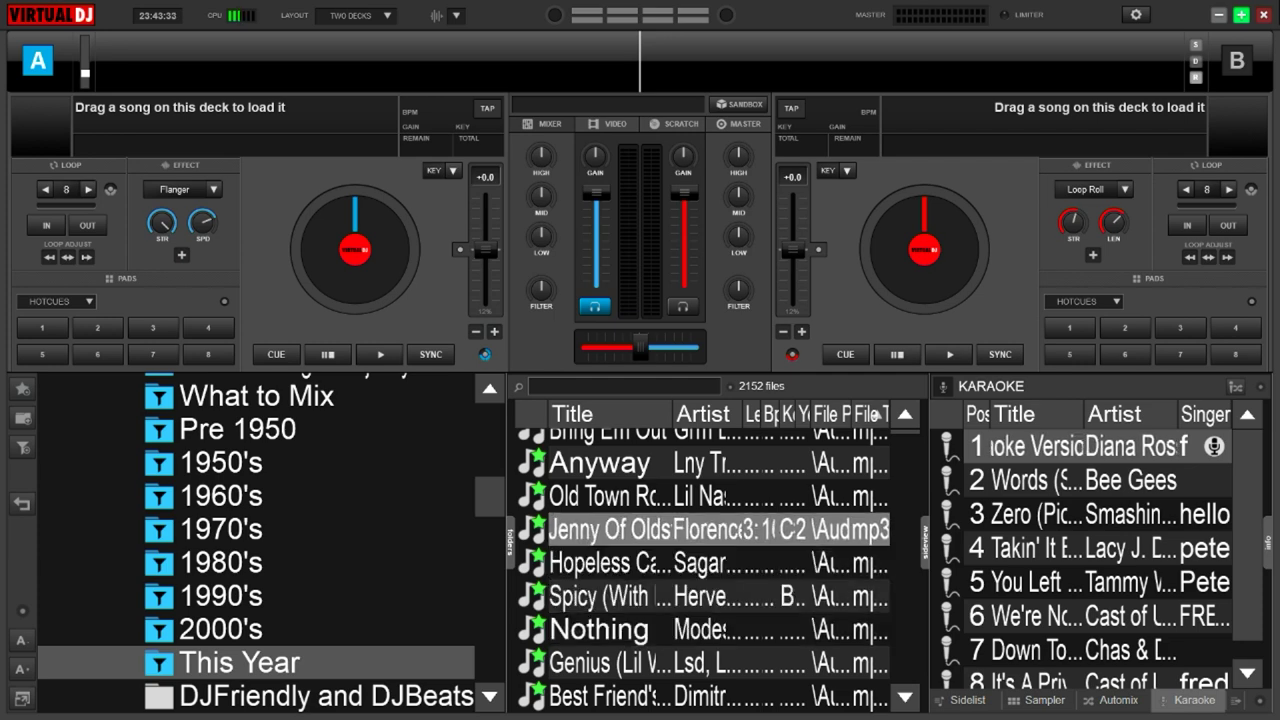
{"action": "left_click", "coordinate": [600, 596]}
{"action": "key", "text": "Down"}
{"action": "key", "text": "Down"}
{"action": "key", "text": "Down"}
{"action": "key", "text": "Down"}
{"action": "key", "text": "Down"}
{"action": "key", "text": "Down"}
{"action": "key", "text": "Down"}
{"action": "key", "text": "Up"}
{"action": "key", "text": "Up"}
{"action": "key", "text": "Up"}
{"action": "key", "text": "Up"}
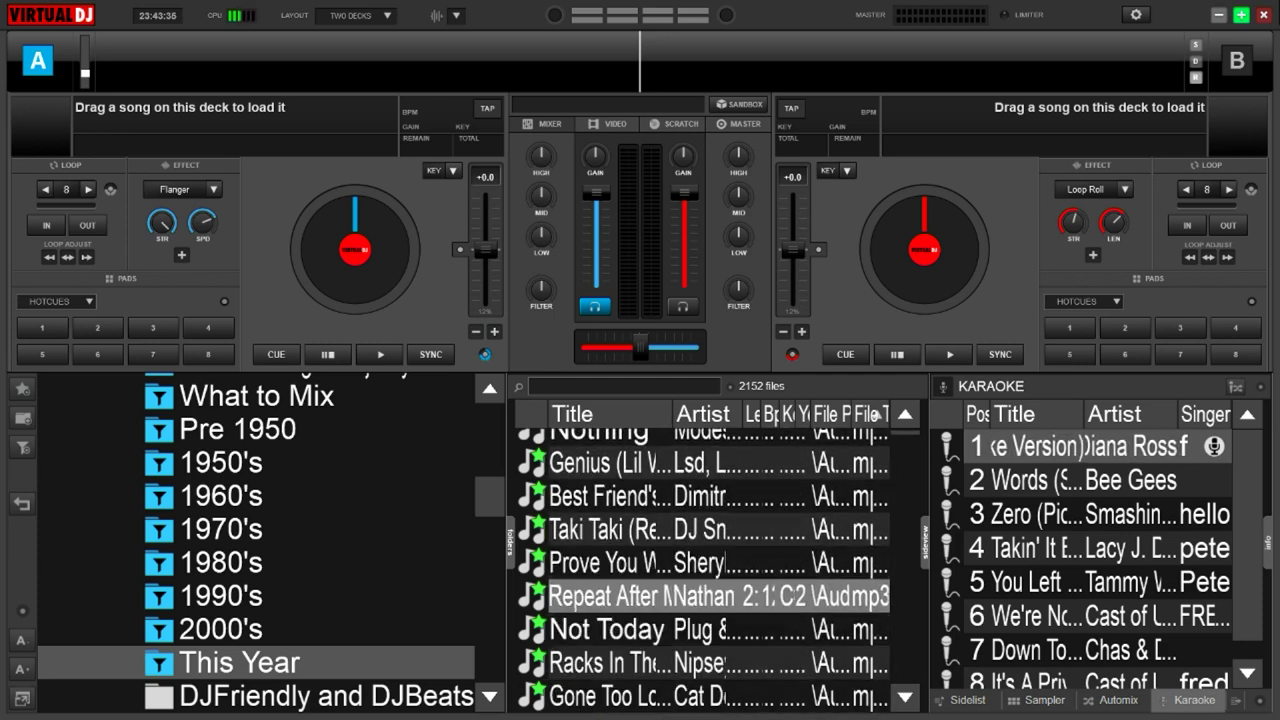
{"action": "key", "text": "Down"}
{"action": "key", "text": "Down"}
{"action": "key", "text": "Down"}
{"action": "key", "text": "Down"}
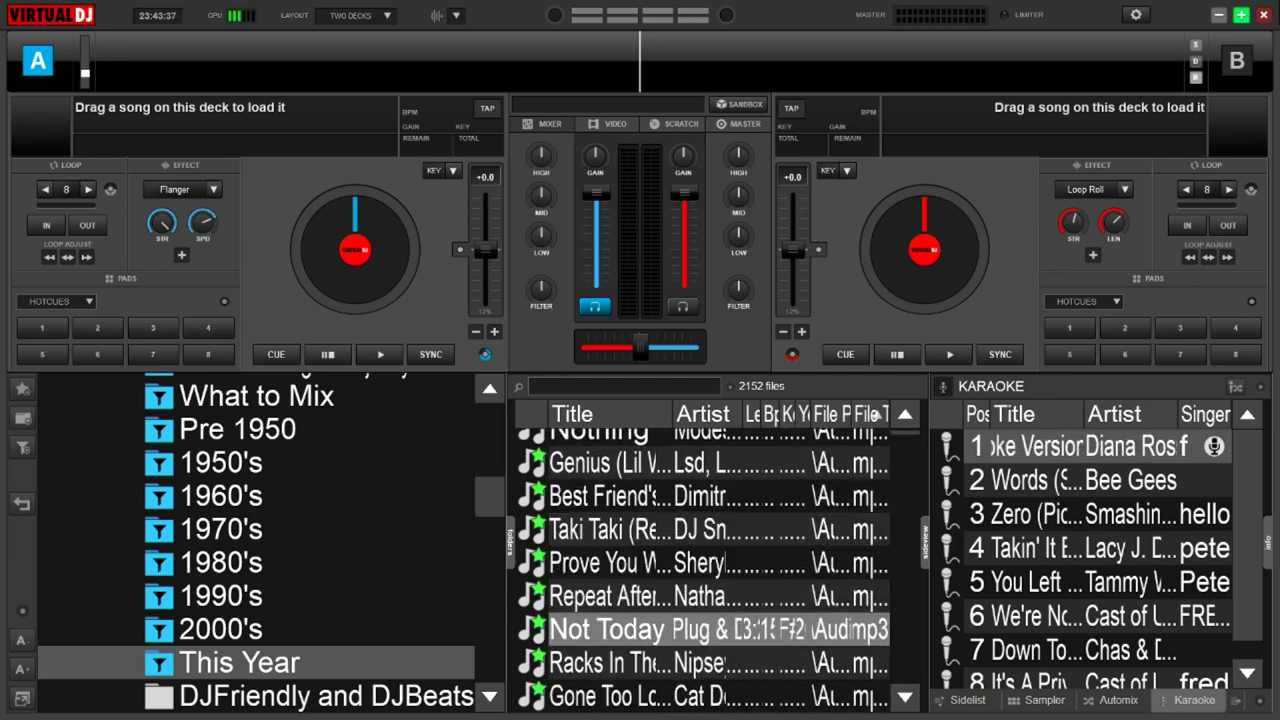
{"action": "key", "text": "Tab"}
{"action": "key", "text": "Tab"}
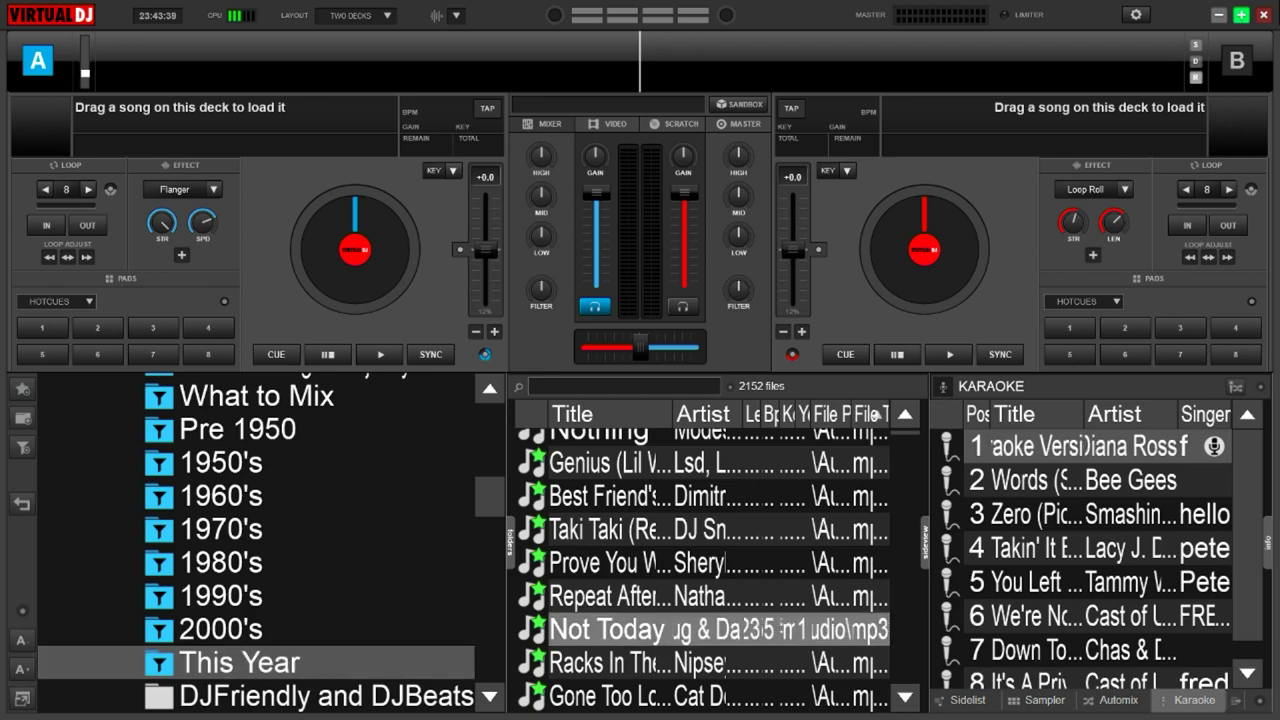
Select Repeat After Me in the This Year songs and switch the active deck to B and back to A.
{"action": "left_click", "coordinate": [610, 529]}
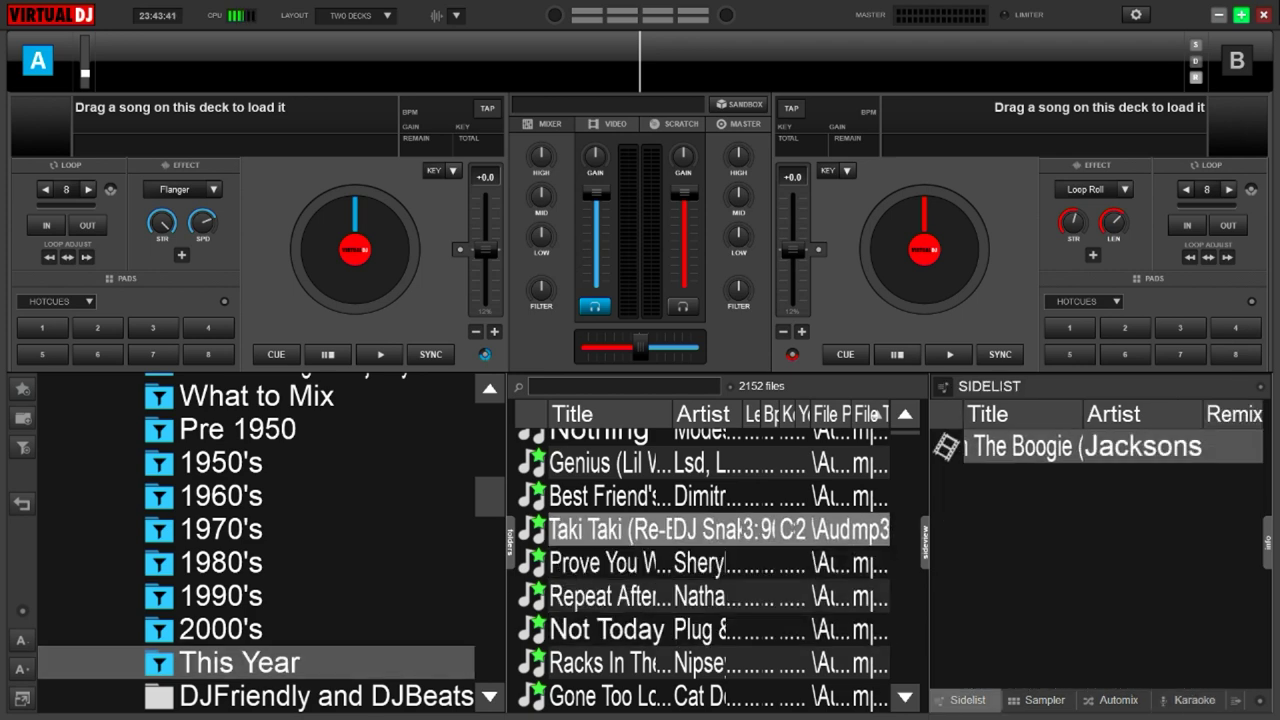
{"action": "left_click", "coordinate": [610, 596]}
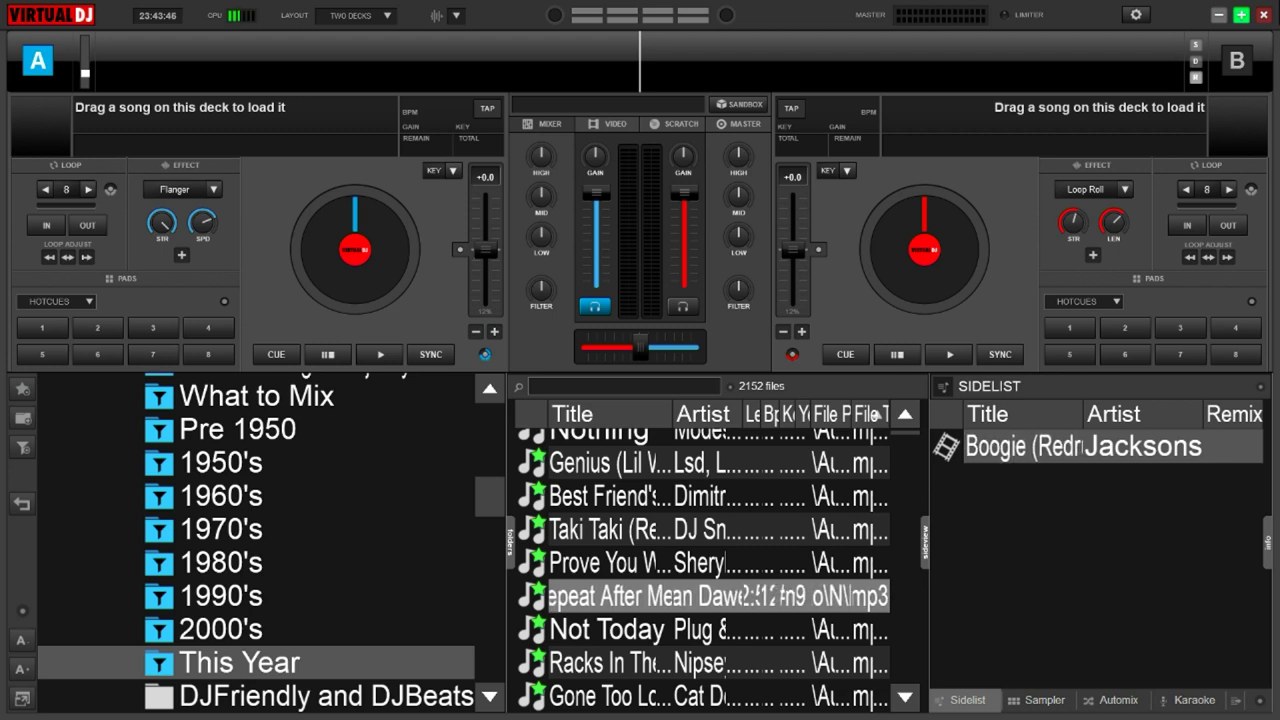
{"action": "key", "text": "Tab"}
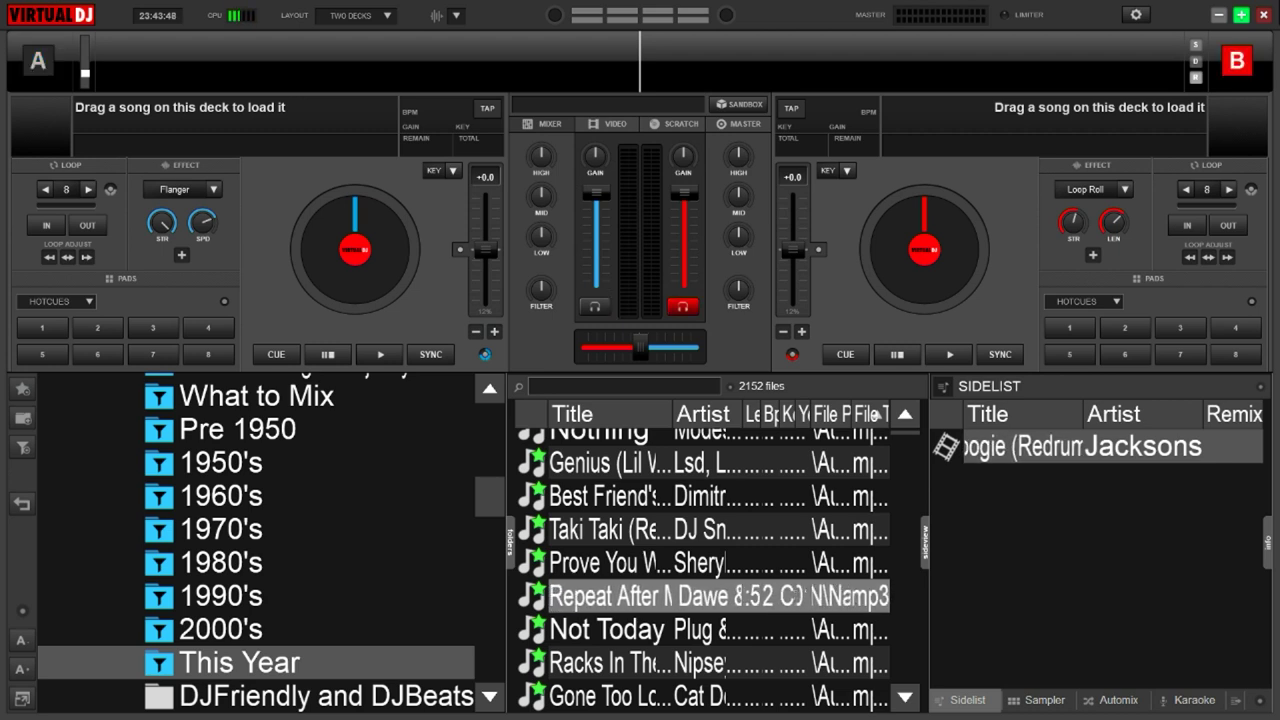
{"action": "key", "text": "Tab"}
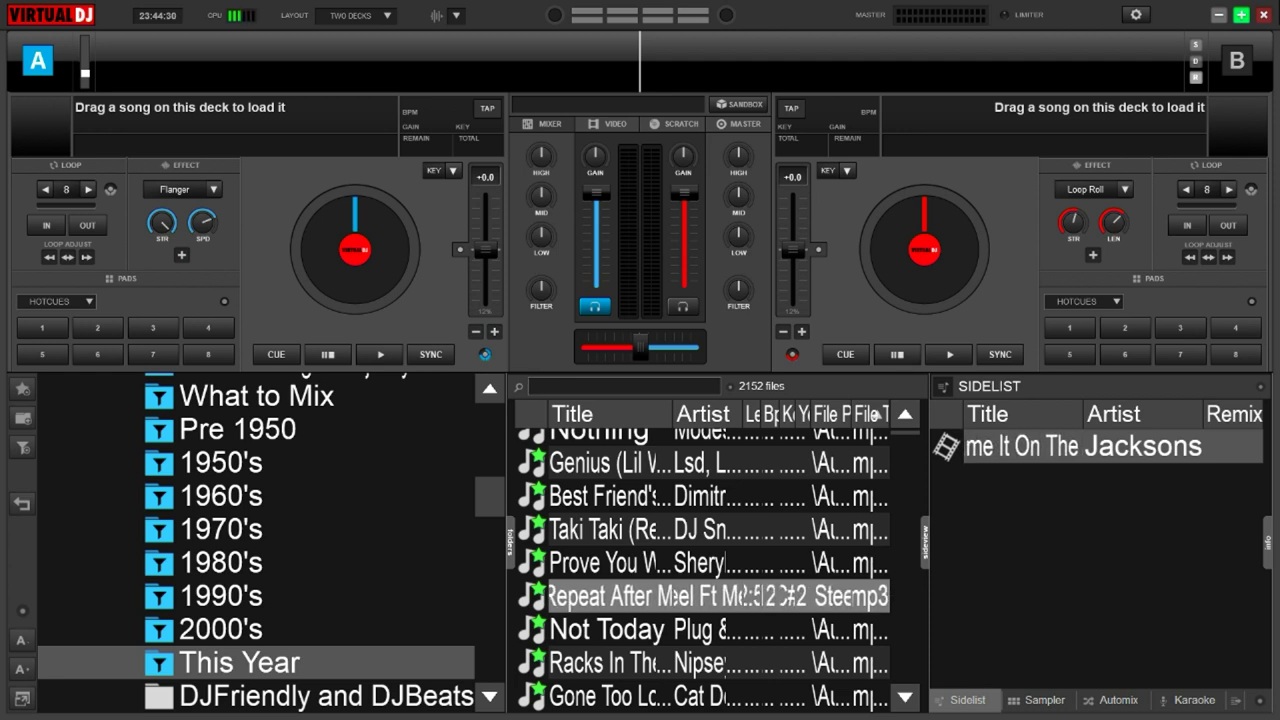
Search the songs for "pal mal" and load Picking Up The Pieces (Mallmix Remix) on deck A.
{"action": "type", "text": "pal"}
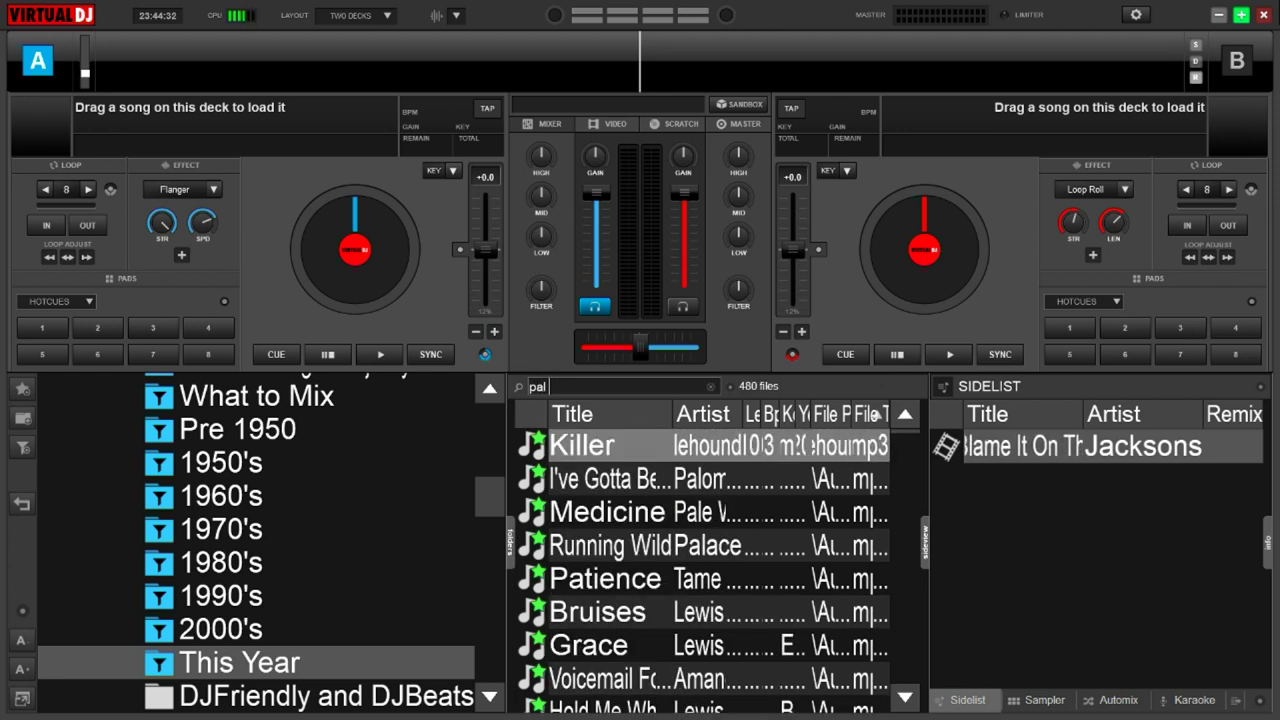
{"action": "type", "text": " mal"}
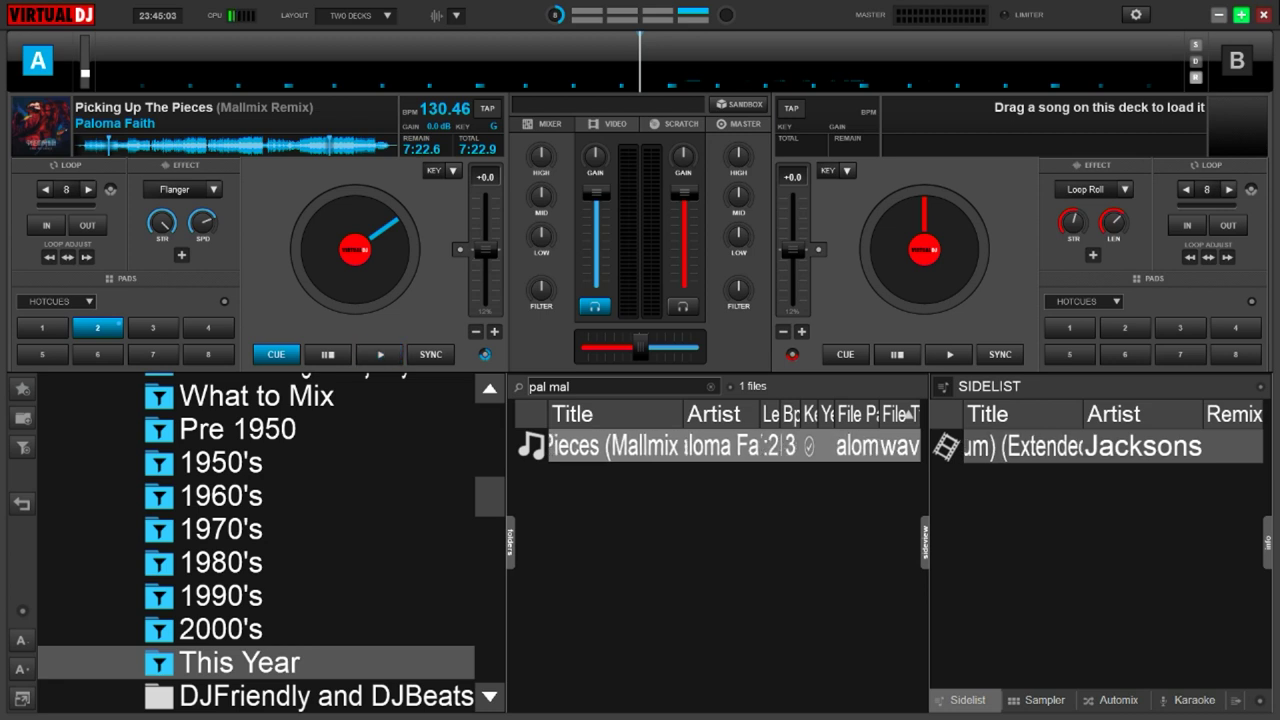
Search the songs for "ava max", select Sweet But Psycho, and show the Automix list in the sideview.
{"action": "key", "text": "ctrl+a"}
{"action": "type", "text": "ava"}
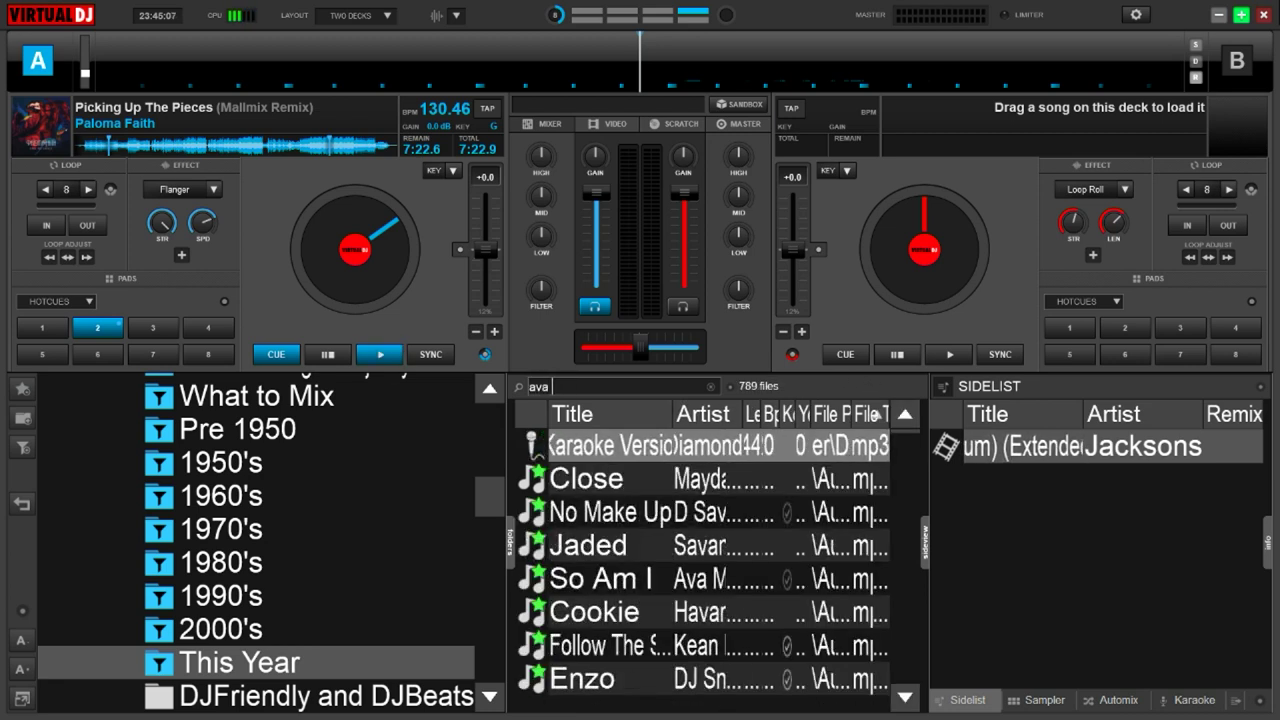
{"action": "type", "text": " max"}
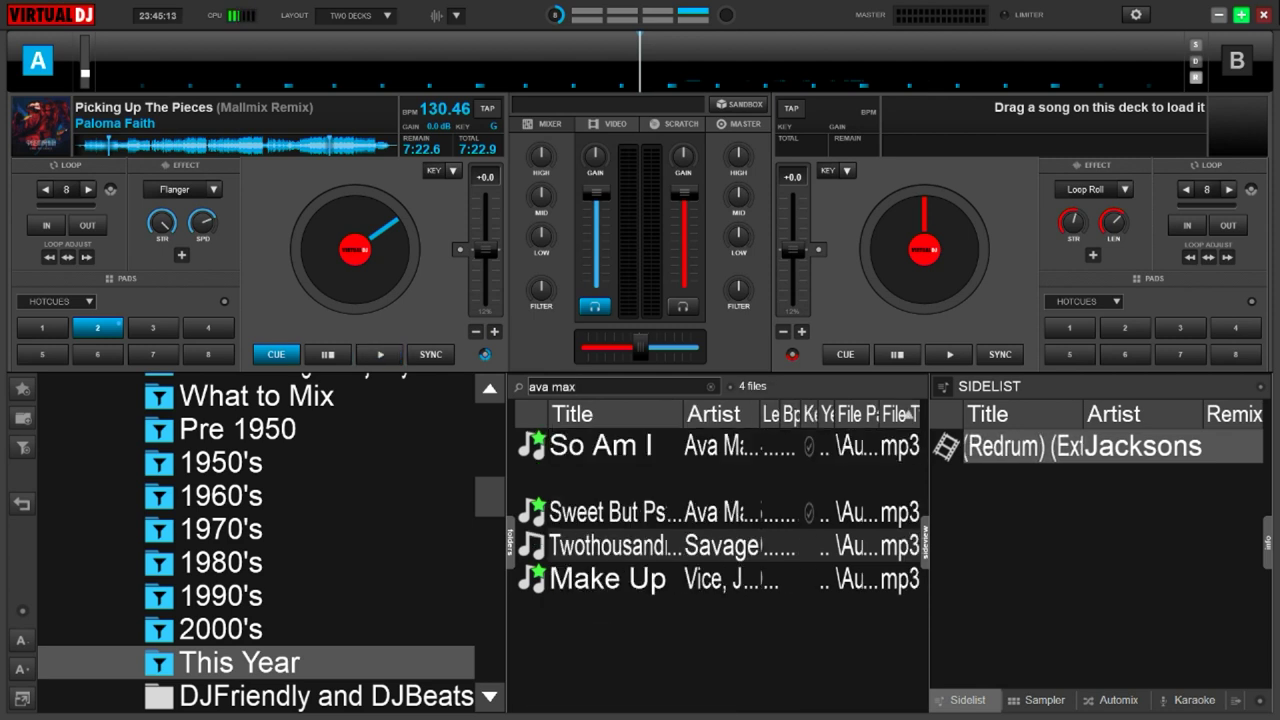
{"action": "left_click", "coordinate": [615, 512]}
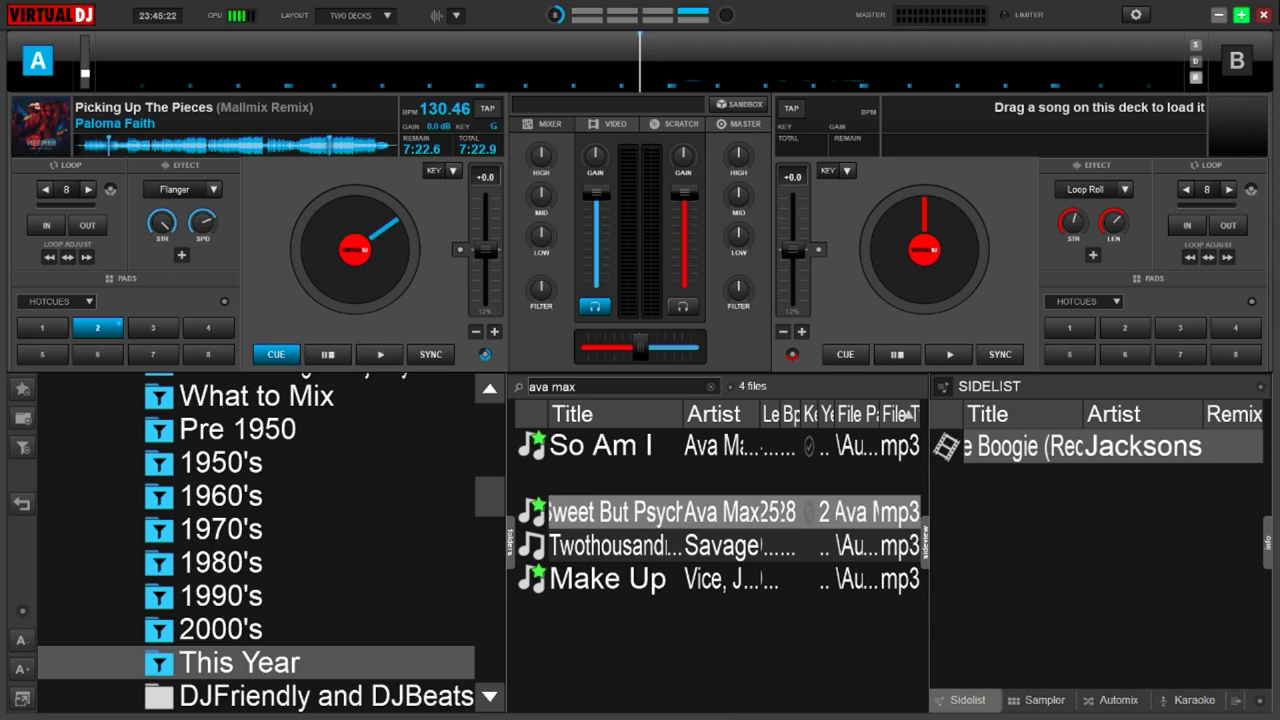
{"action": "left_click", "coordinate": [1112, 700]}
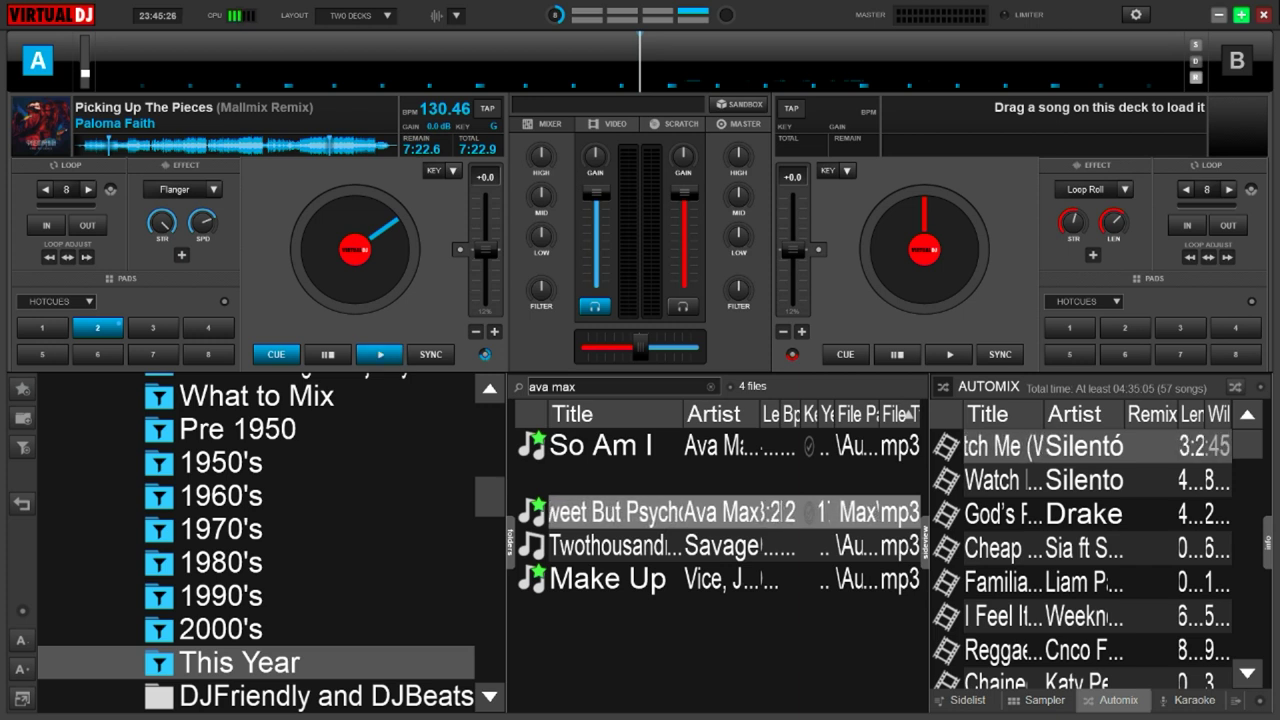
Search the songs for "karaoke" and move down the results one by one to the Mister Cladwell track.
{"action": "key", "text": "ctrl+f"}
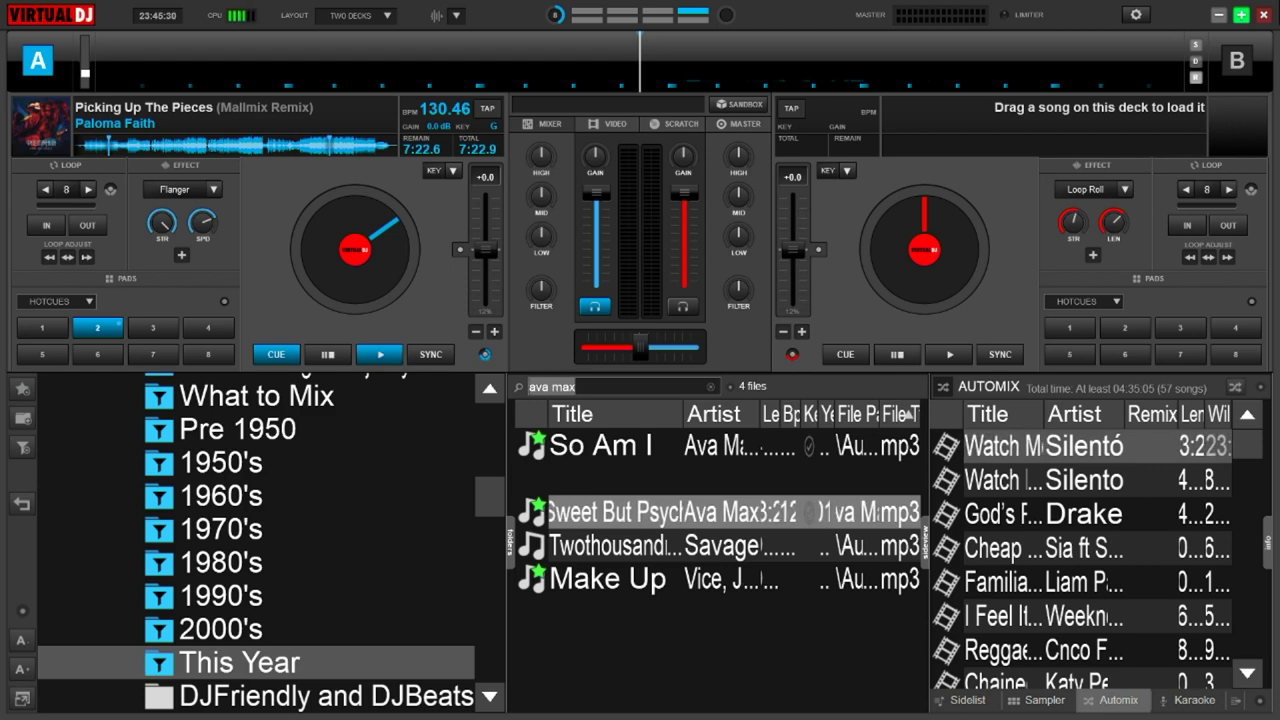
{"action": "type", "text": "karaoke"}
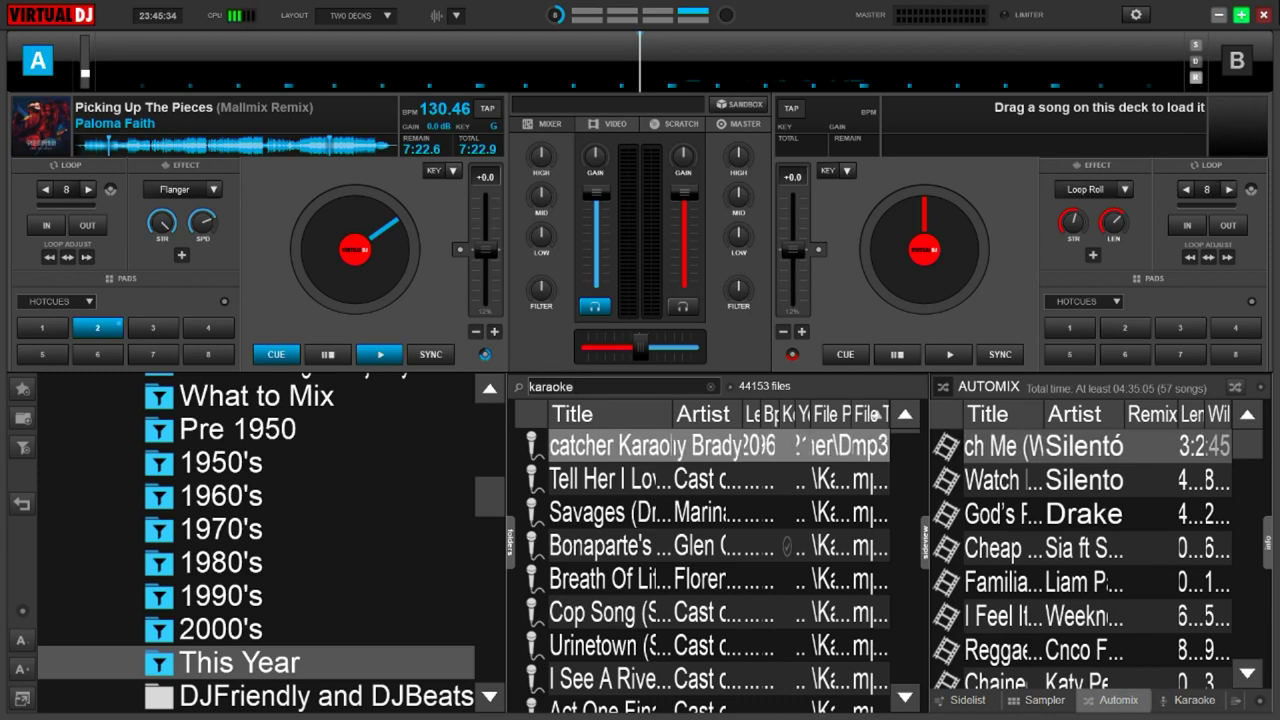
{"action": "key", "text": "Down"}
{"action": "key", "text": "Down"}
{"action": "key", "text": "Down"}
{"action": "key", "text": "Down"}
{"action": "key", "text": "Down"}
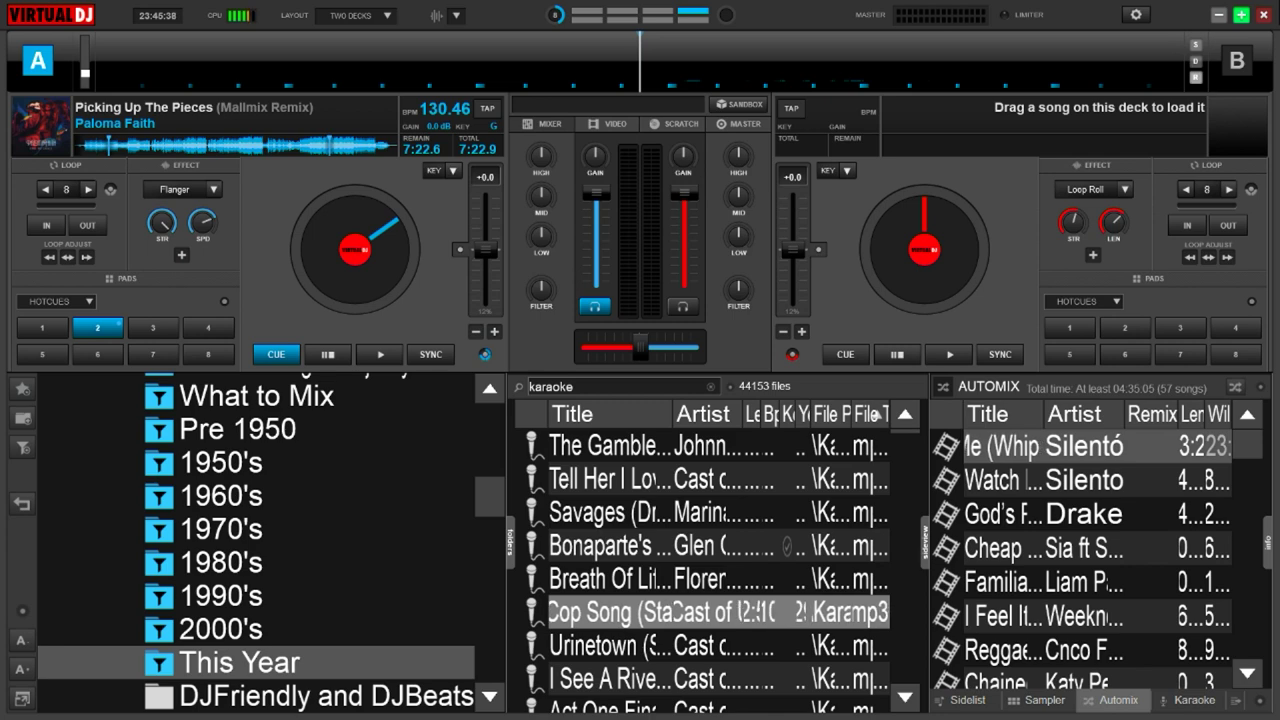
{"action": "key", "text": "Down"}
{"action": "key", "text": "Down"}
{"action": "key", "text": "Down"}
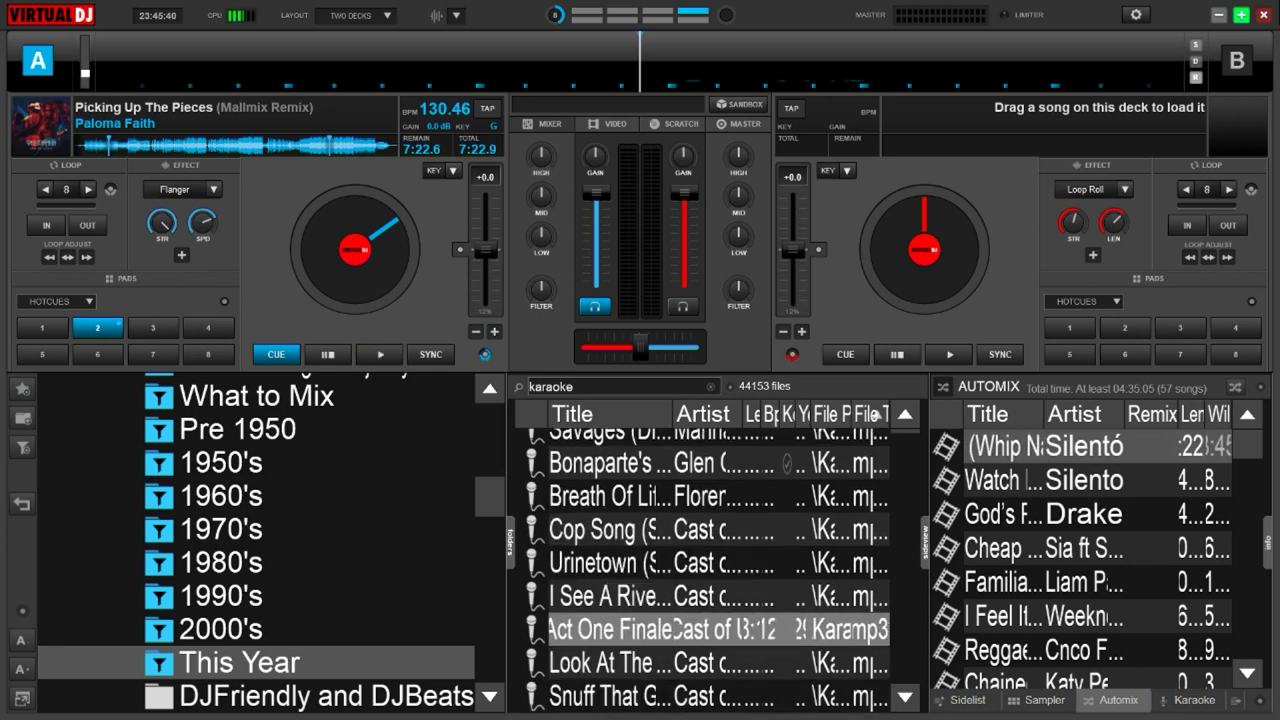
{"action": "key", "text": "Down"}
{"action": "key", "text": "Down"}
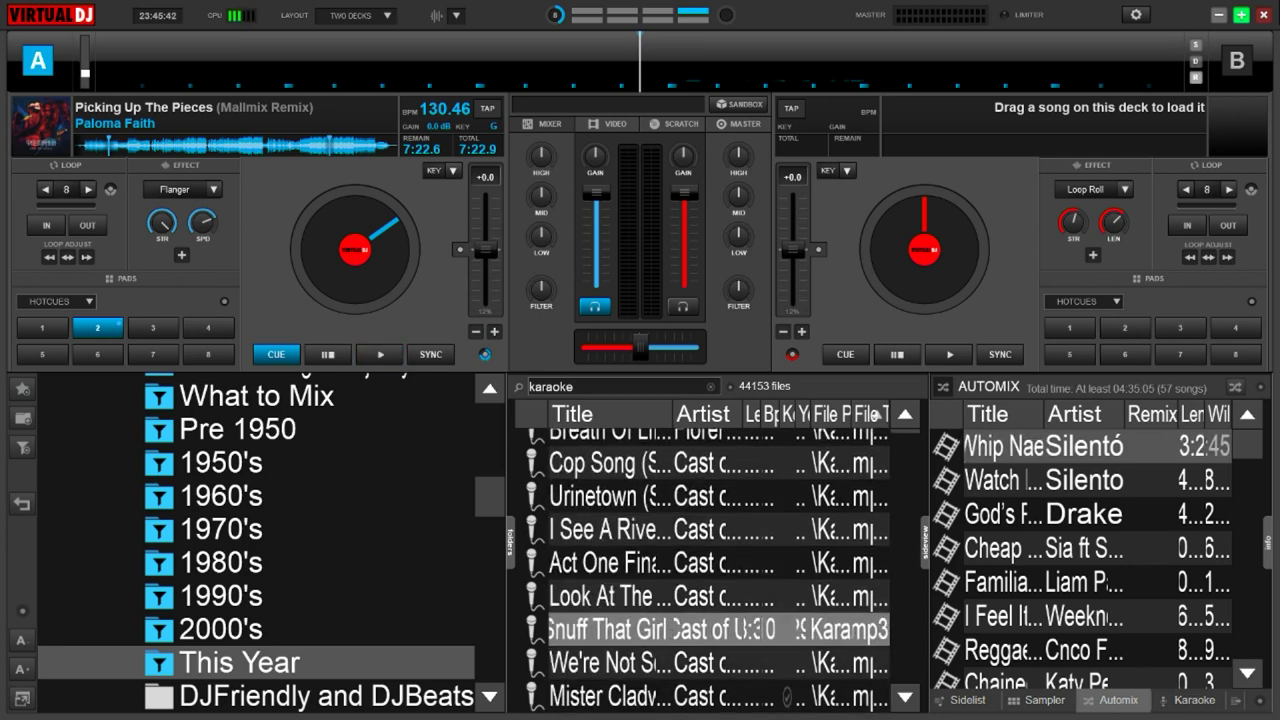
{"action": "key", "text": "Down"}
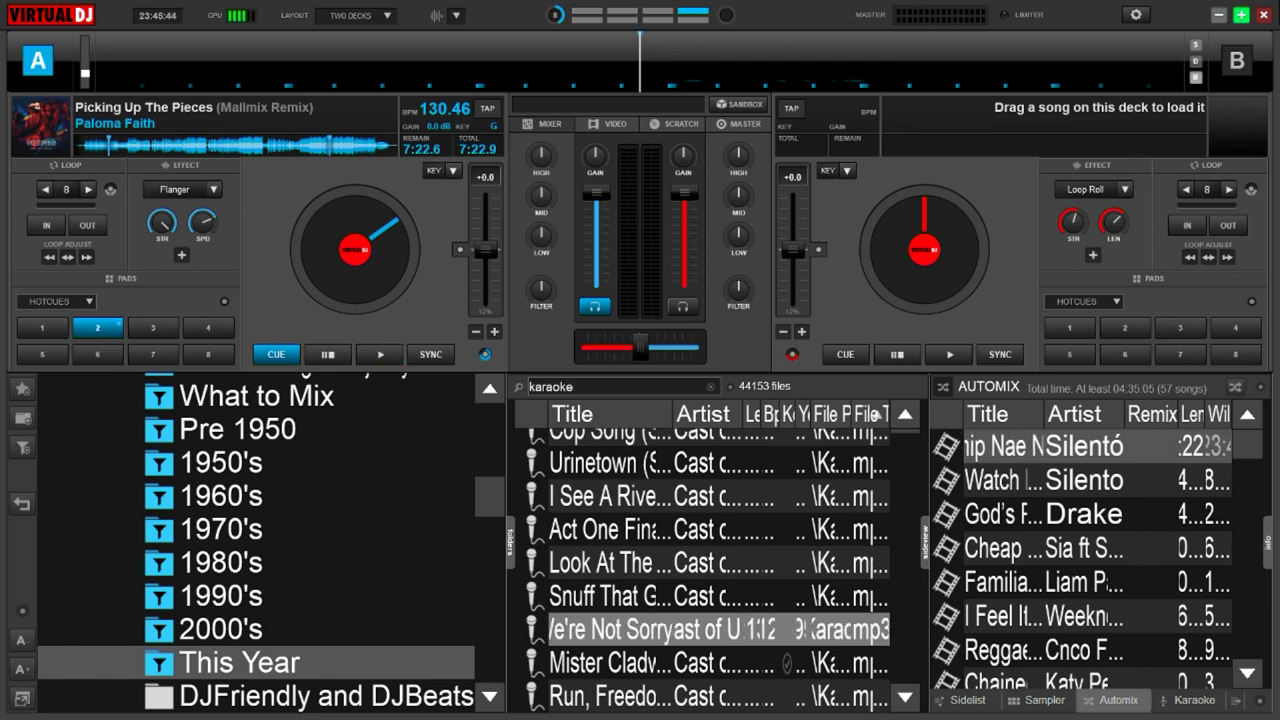
{"action": "key", "text": "Down"}
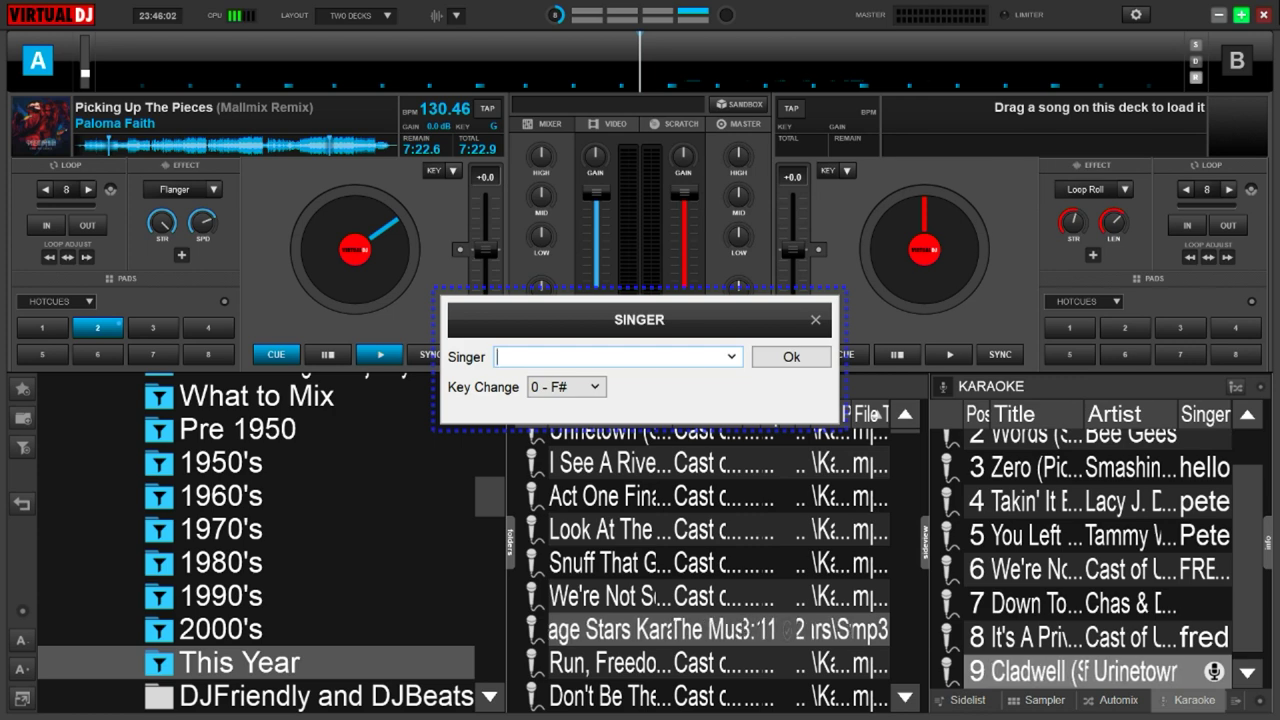
Enter the singer's name for the Mister Cladwell entry in the Karaoke list and confirm it.
{"action": "type", "text": "fre"}
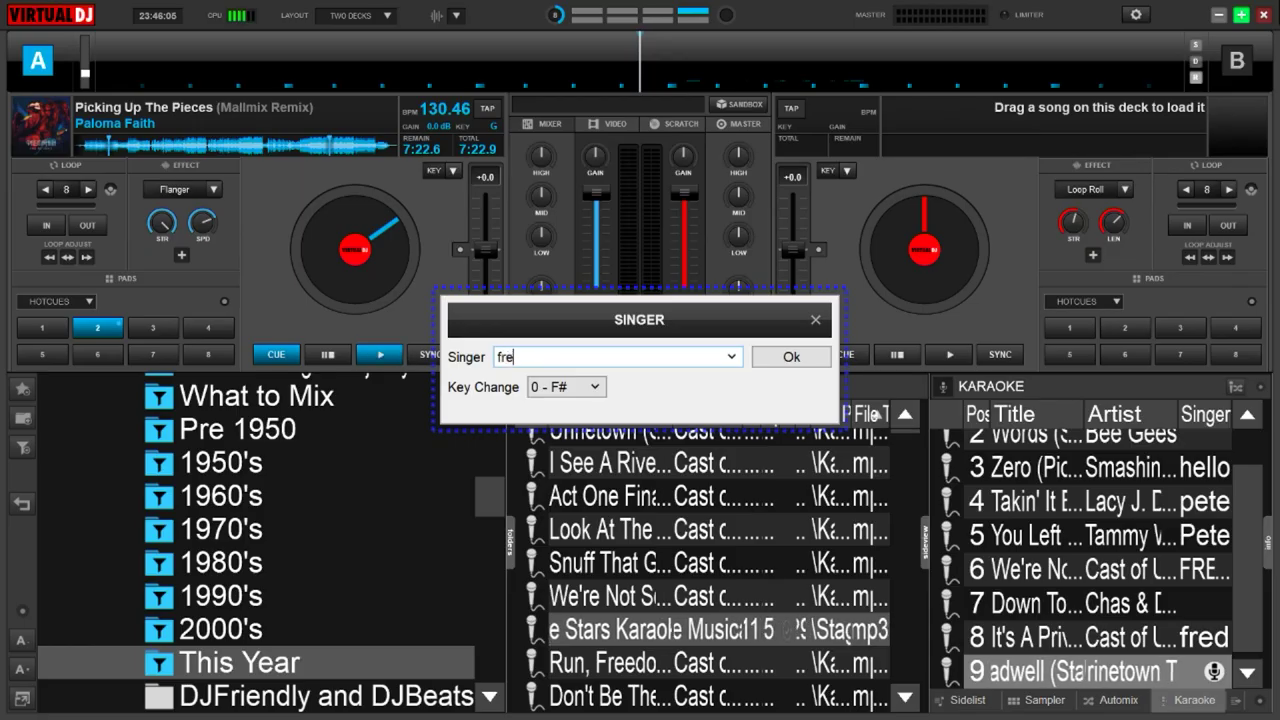
{"action": "type", "text": "d"}
{"action": "key", "text": "Return"}
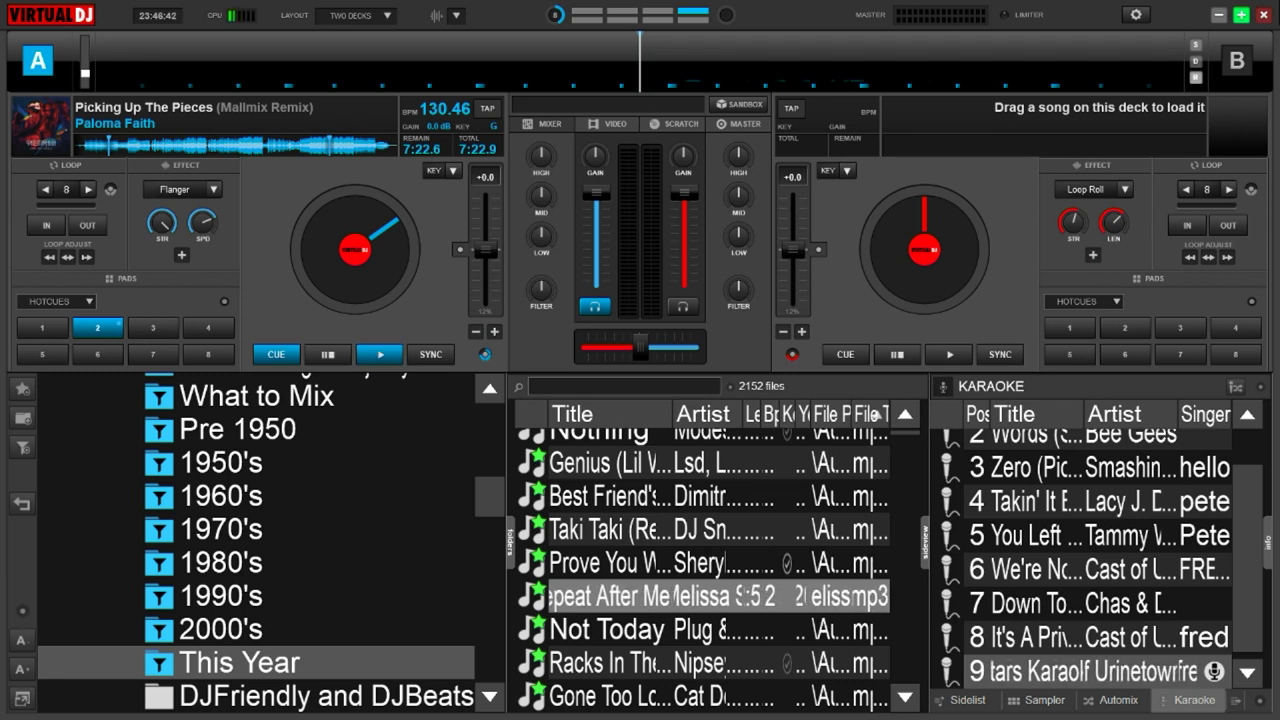
Go through the sideview to the Automix list, find So Am I by Ava Max, and load it on deck B.
{"action": "left_click", "coordinate": [967, 700]}
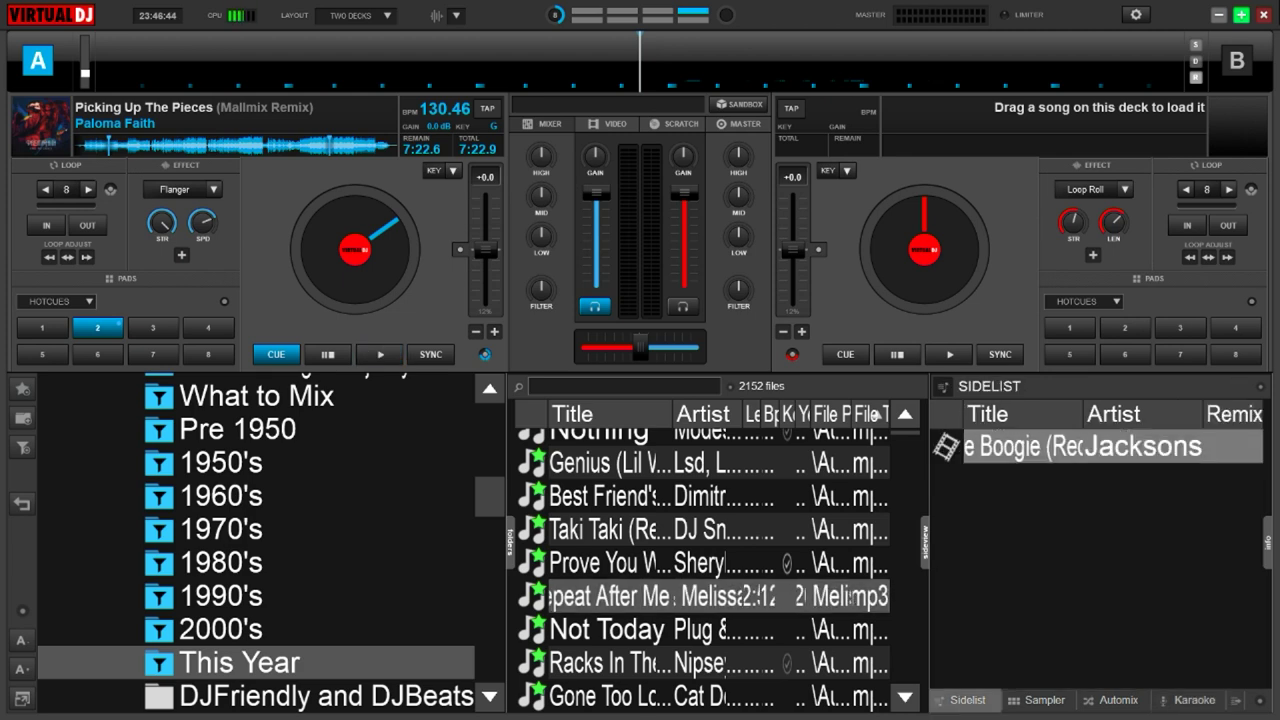
{"action": "left_click", "coordinate": [1118, 700]}
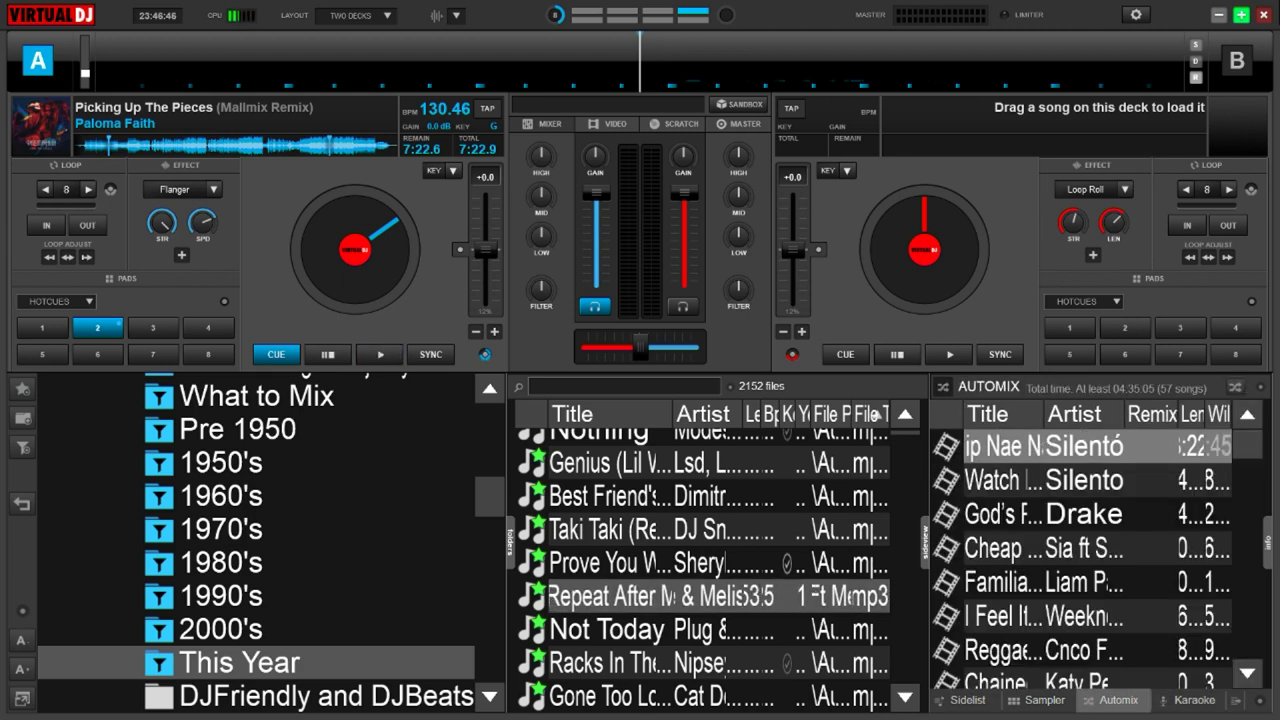
{"action": "key", "text": "Down"}
{"action": "key", "text": "Down"}
{"action": "key", "text": "Down"}
{"action": "key", "text": "Down"}
{"action": "key", "text": "Down"}
{"action": "key", "text": "Down"}
{"action": "key", "text": "Down"}
{"action": "key", "text": "Down"}
{"action": "key", "text": "Down"}
{"action": "key", "text": "Down"}
{"action": "key", "text": "Down"}
{"action": "key", "text": "Down"}
{"action": "key", "text": "Down"}
{"action": "key", "text": "Down"}
{"action": "key", "text": "Down"}
{"action": "key", "text": "Down"}
{"action": "key", "text": "Down"}
{"action": "key", "text": "Down"}
{"action": "key", "text": "Down"}
{"action": "key", "text": "Down"}
{"action": "key", "text": "Down"}
{"action": "key", "text": "Down"}
{"action": "key", "text": "Down"}
{"action": "key", "text": "Down"}
{"action": "key", "text": "Down"}
{"action": "key", "text": "Down"}
{"action": "key", "text": "Down"}
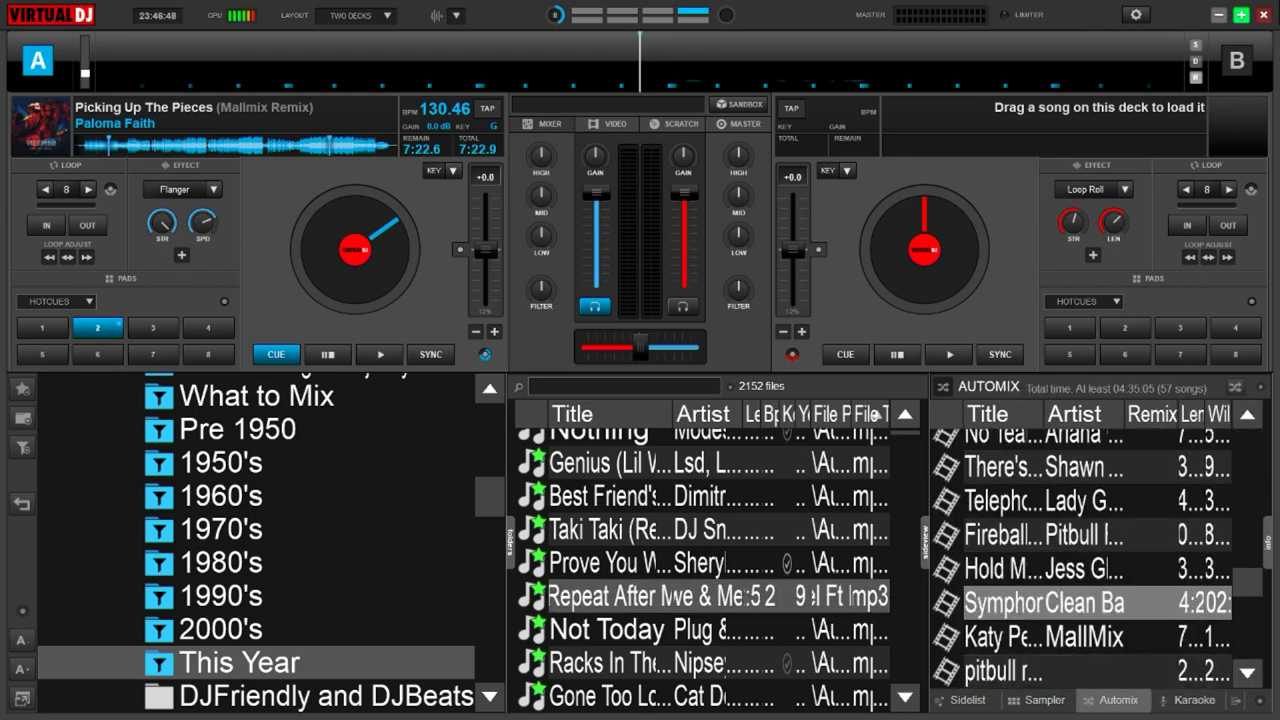
{"action": "key", "text": "Up"}
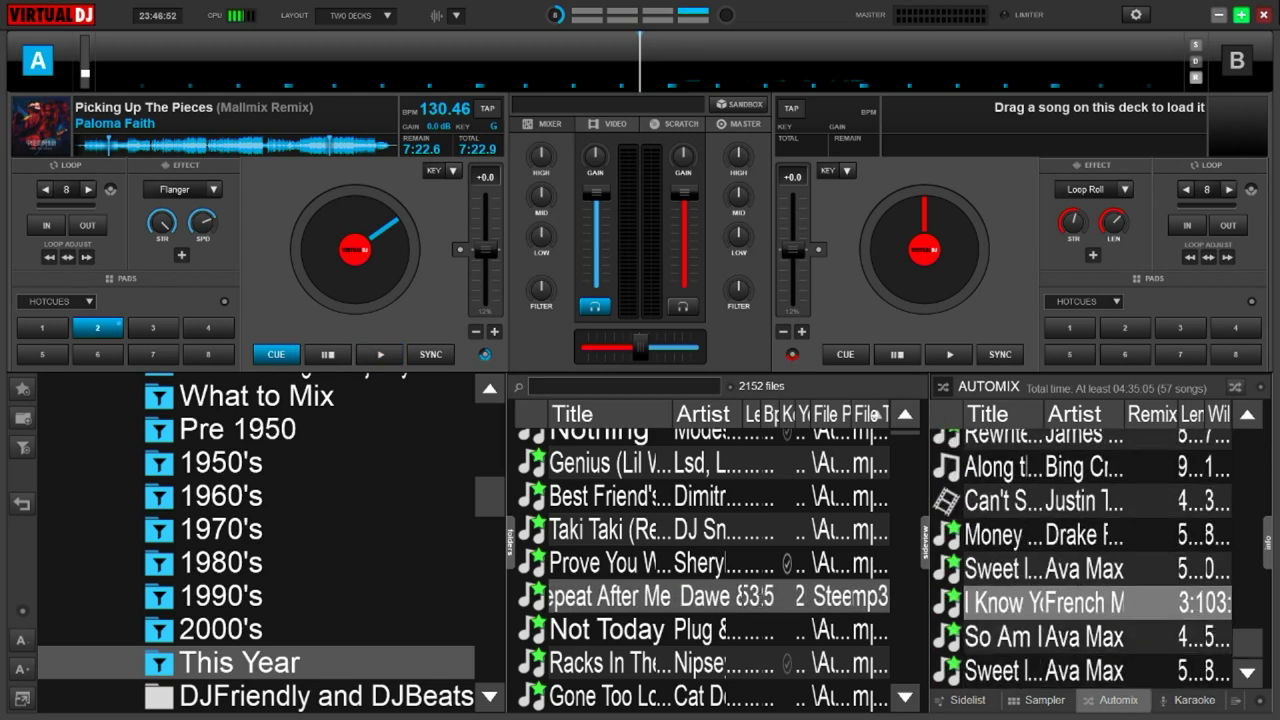
{"action": "key", "text": "Down"}
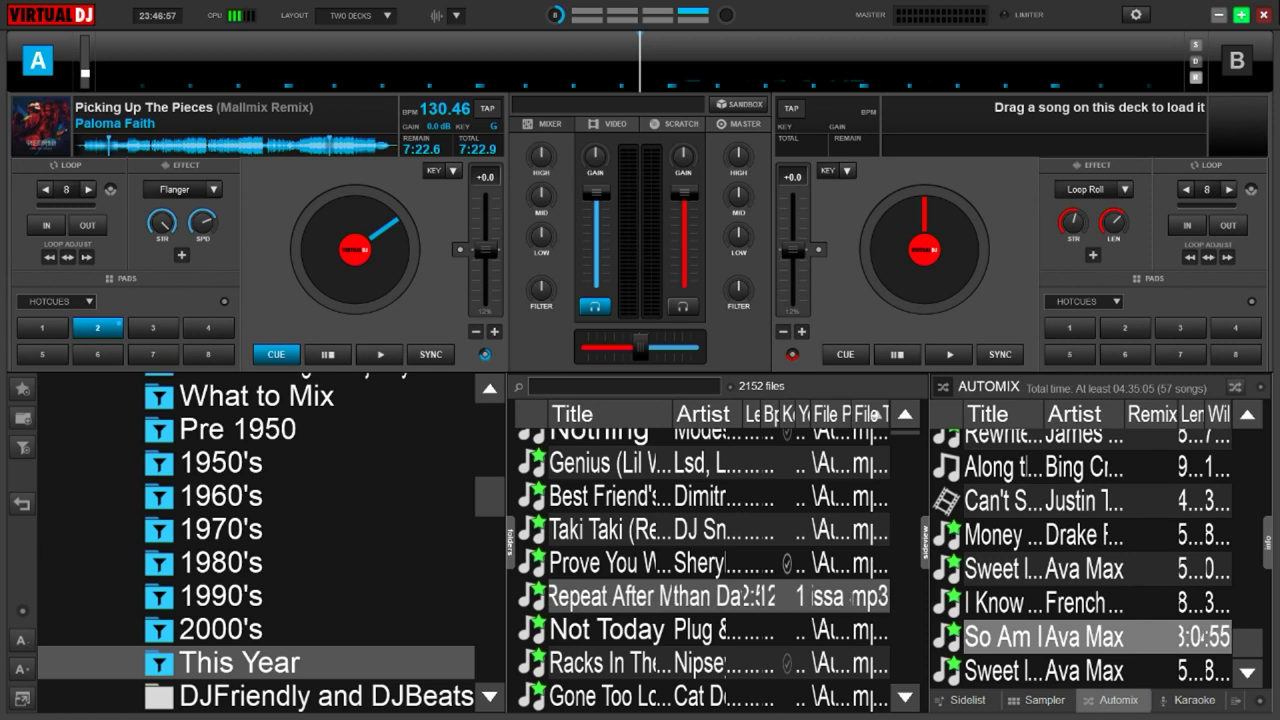
{"action": "key", "text": "ctrl+Right"}
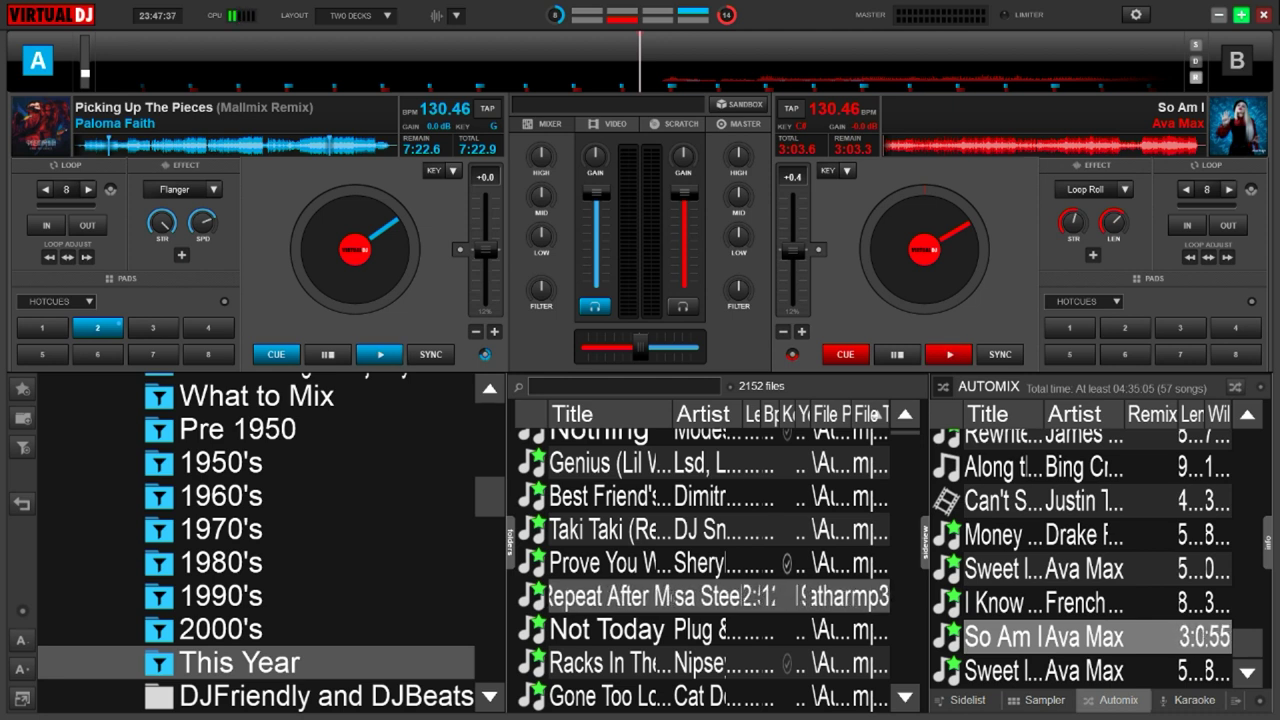
{"action": "key", "text": "shift"}
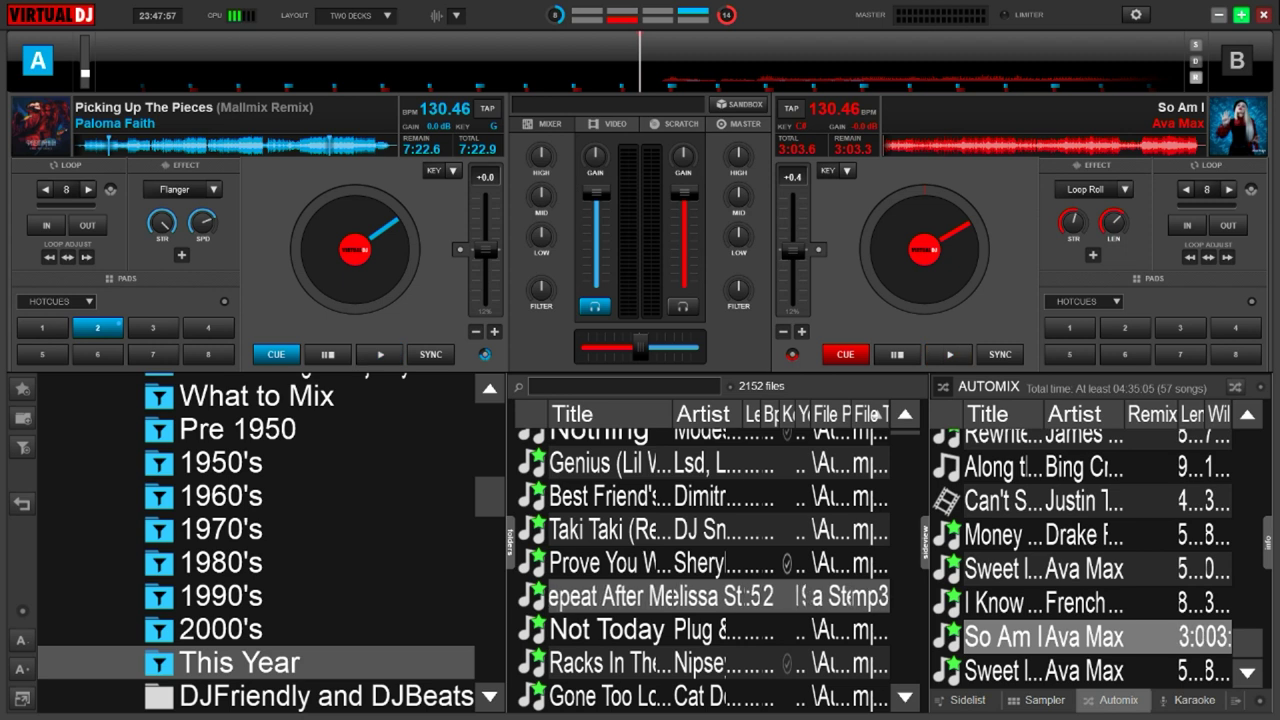
{"action": "key", "text": "shift"}
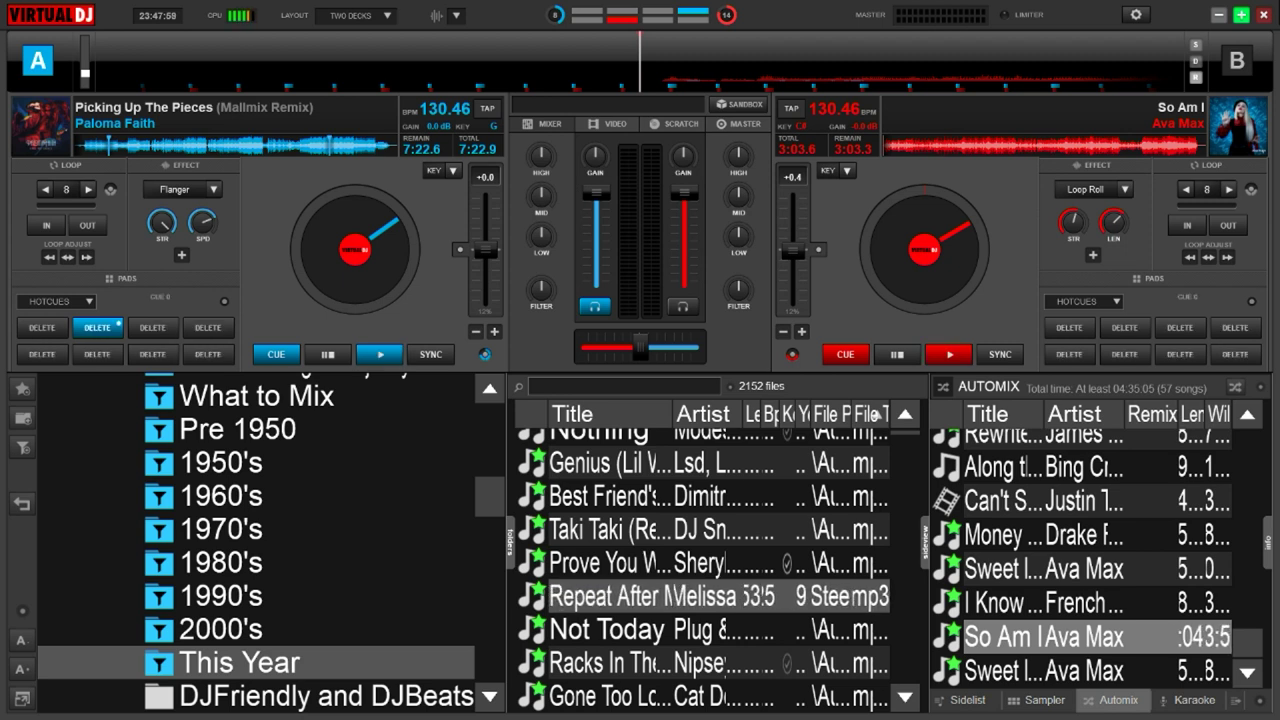
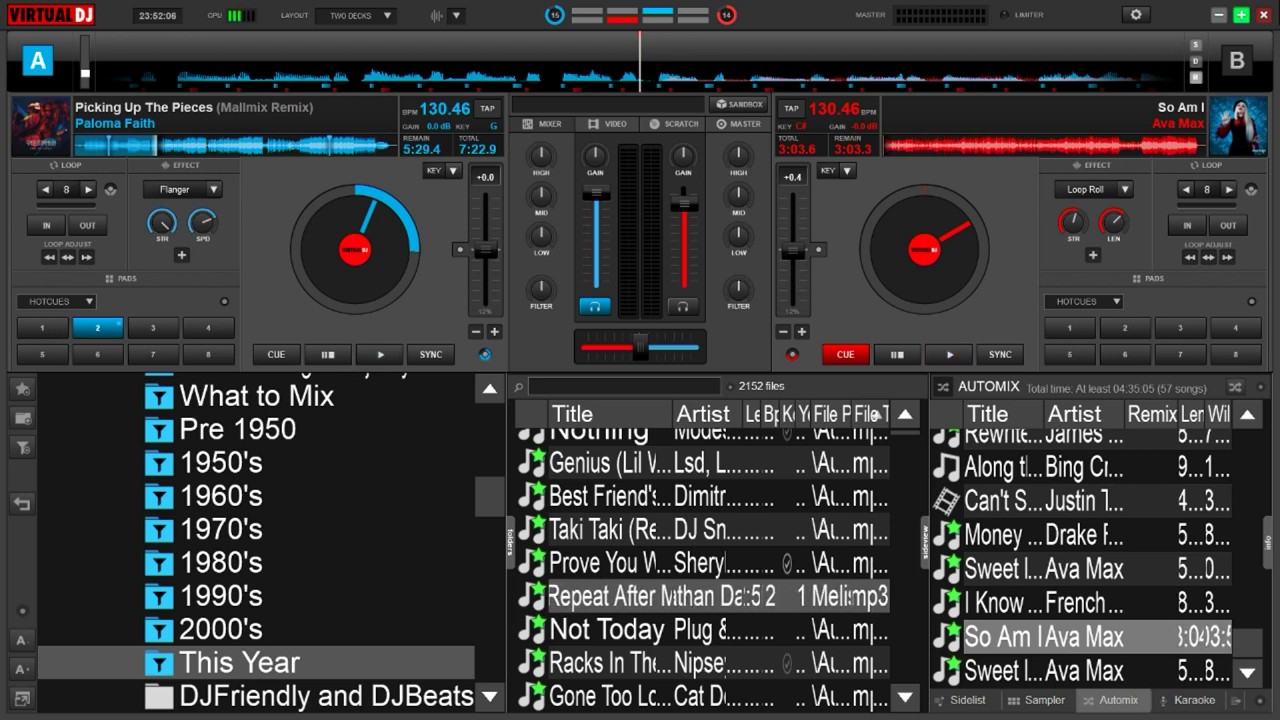
Move the crossfader slightly toward deck A and then past the centre toward deck B.
{"action": "key", "text": "shift"}
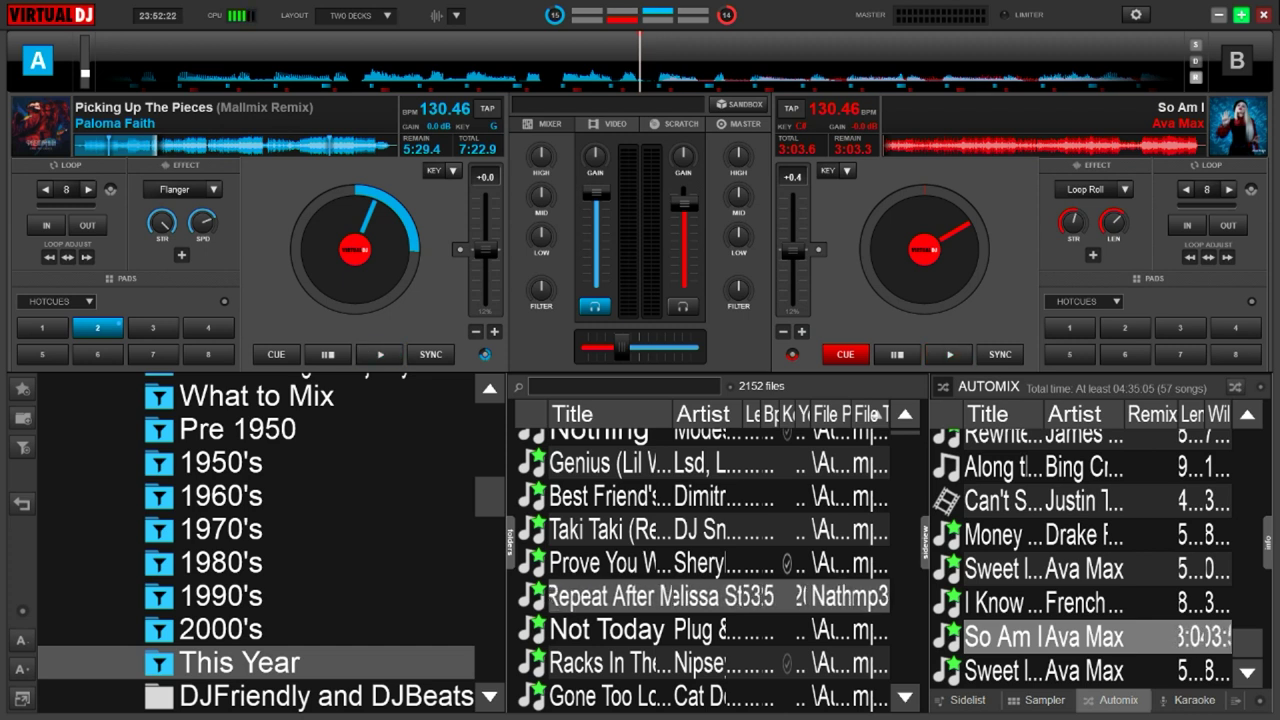
{"action": "key", "text": "shift"}
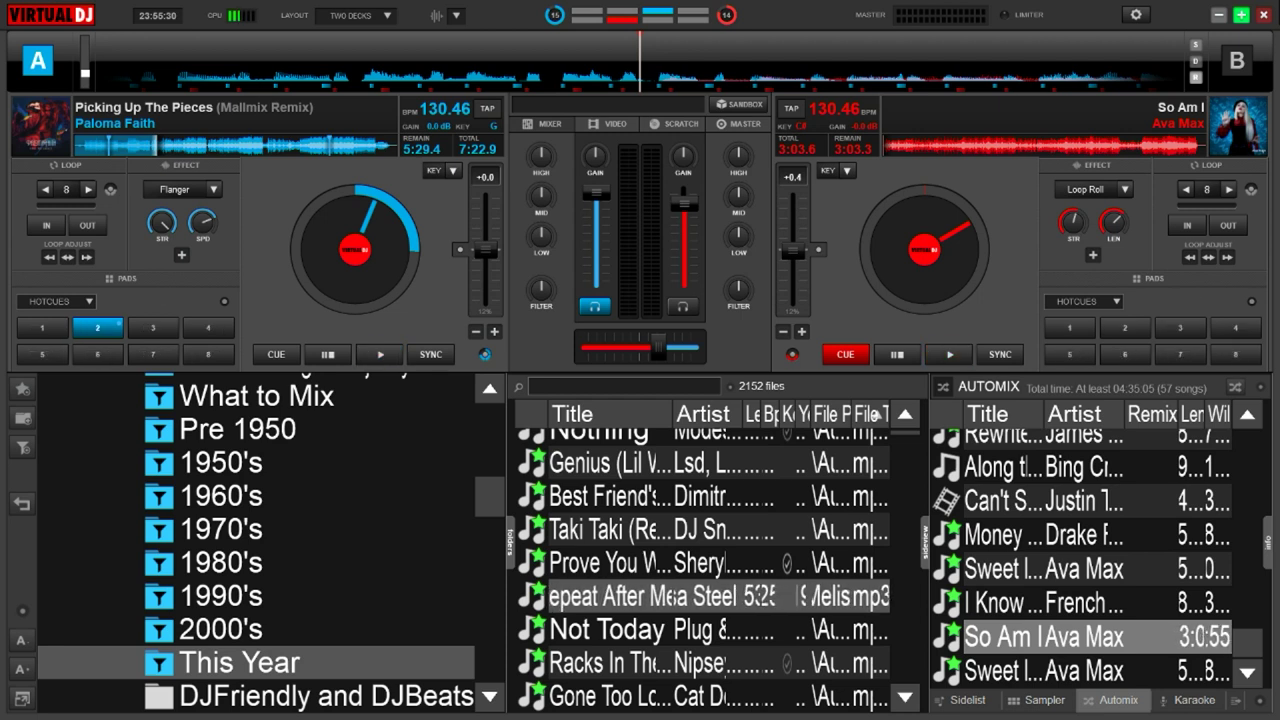
{"action": "key", "text": "shift"}
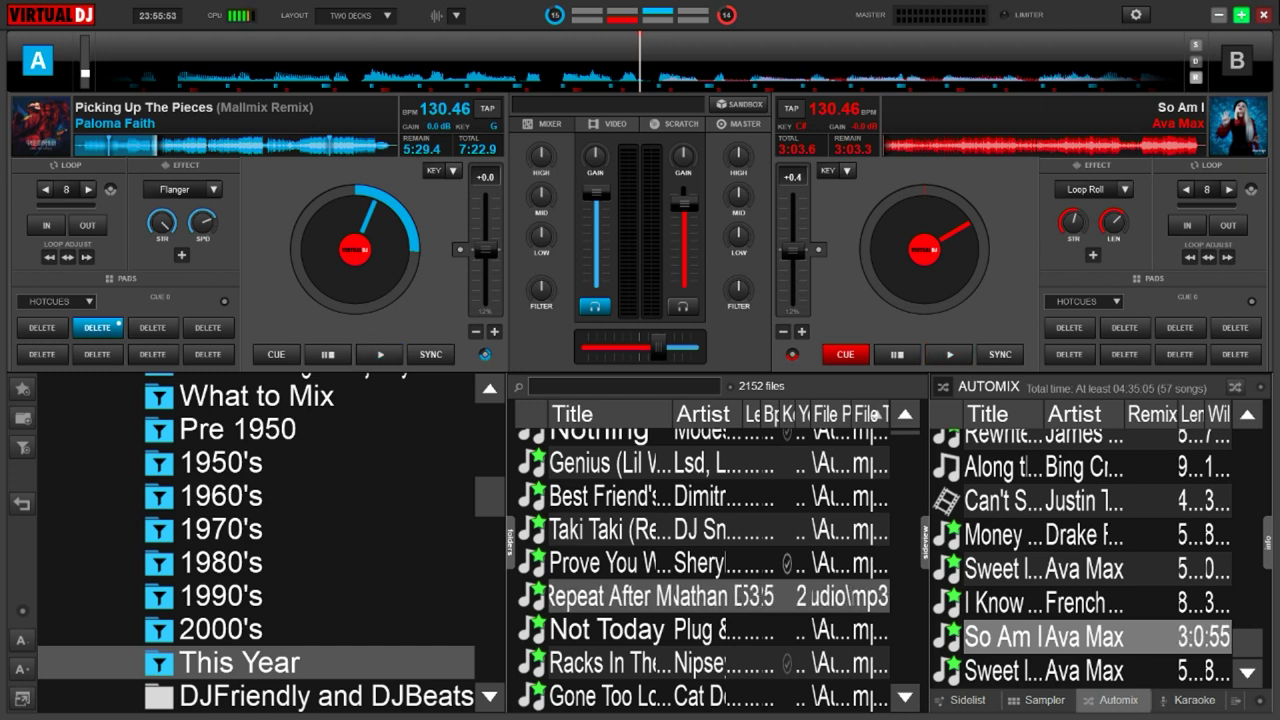
{"action": "key", "text": "shift"}
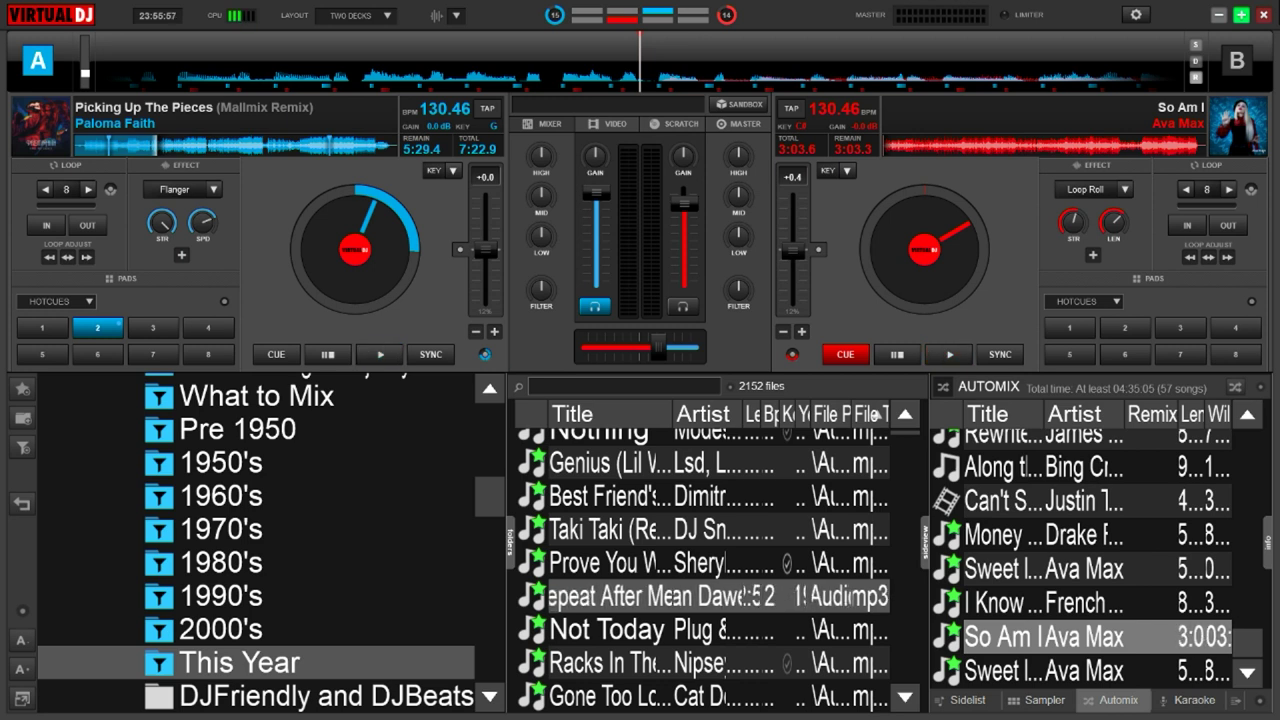
{"action": "key", "text": "shift"}
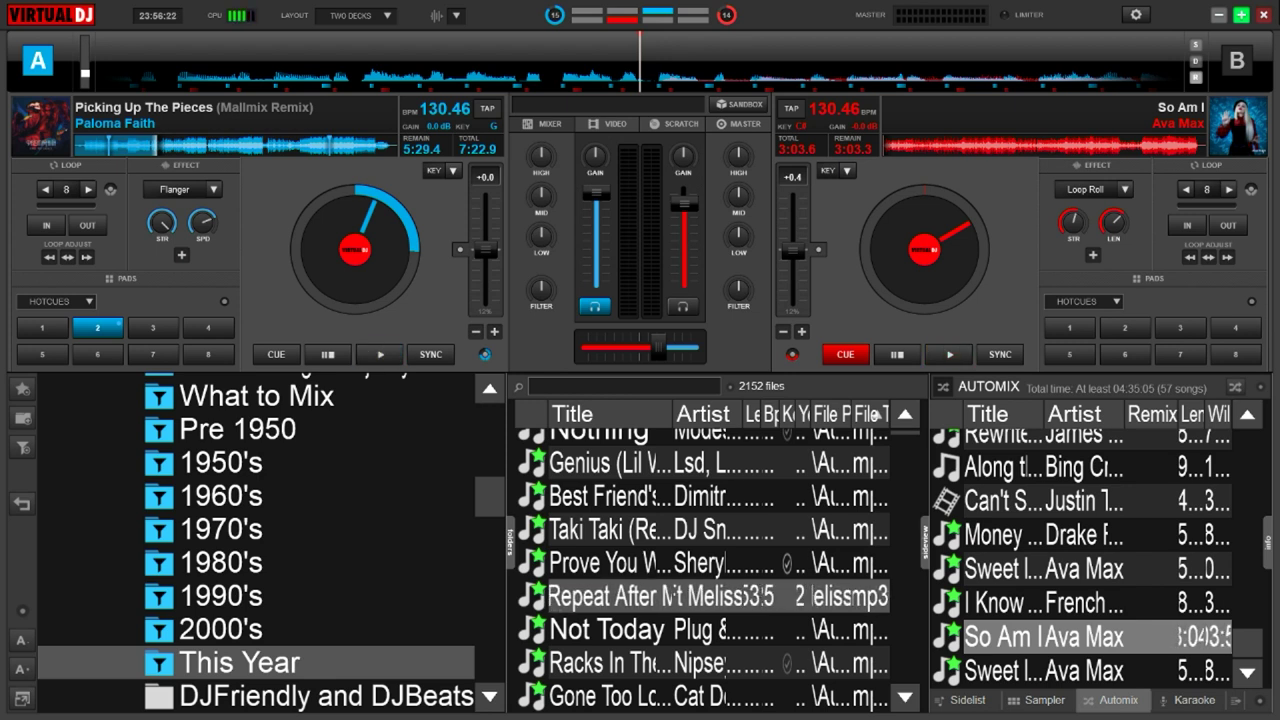
{"action": "key", "text": "shift"}
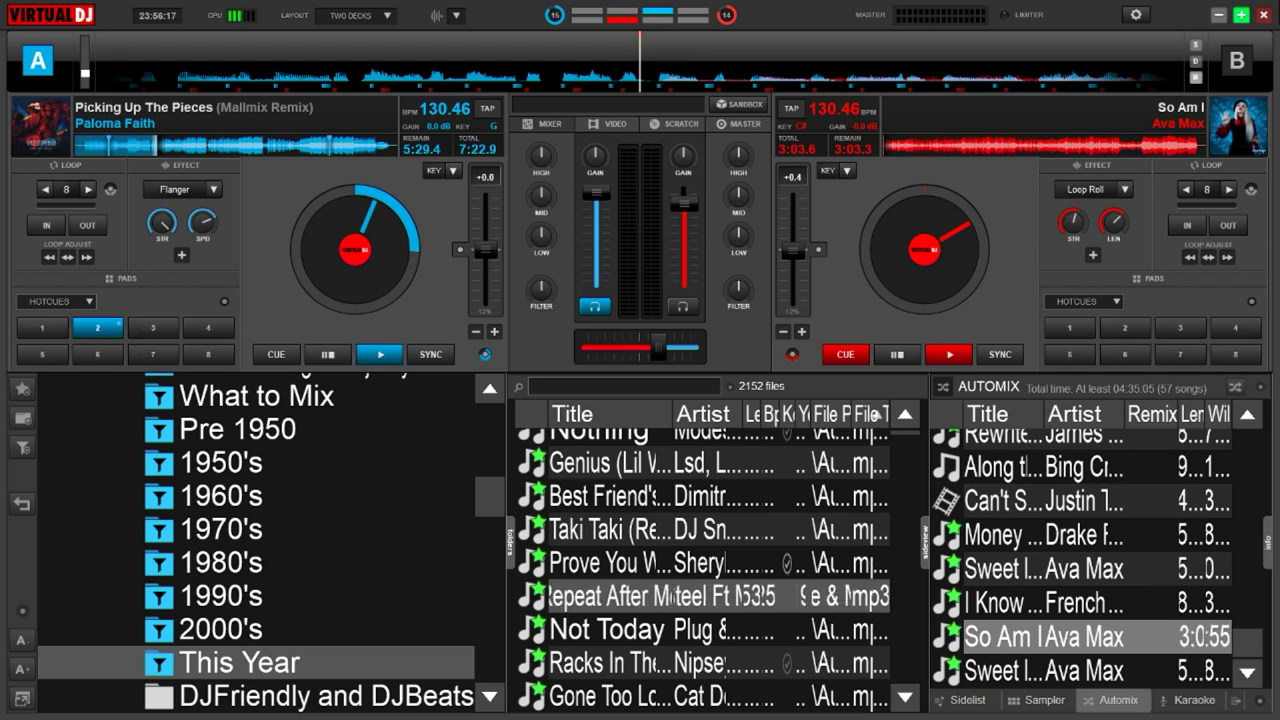
{"action": "key", "text": "shift"}
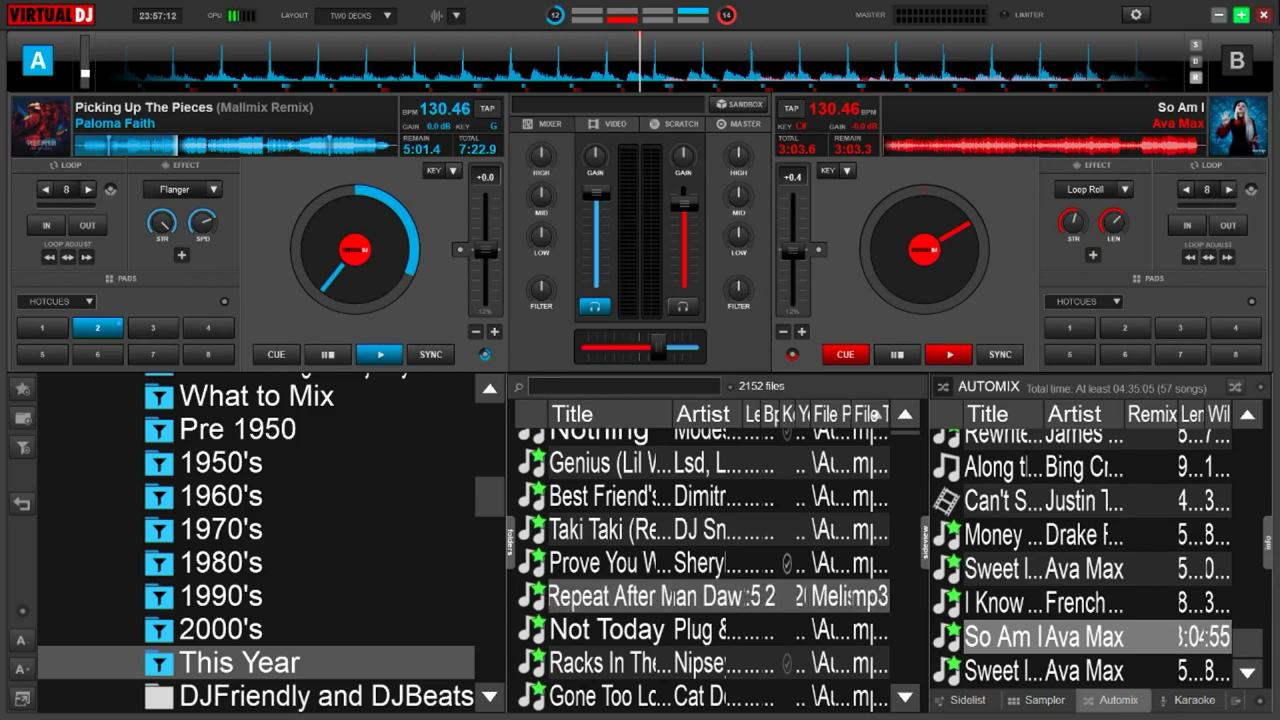
Switch the sideview from the Automix list to the Sampler.
{"action": "key", "text": "shift"}
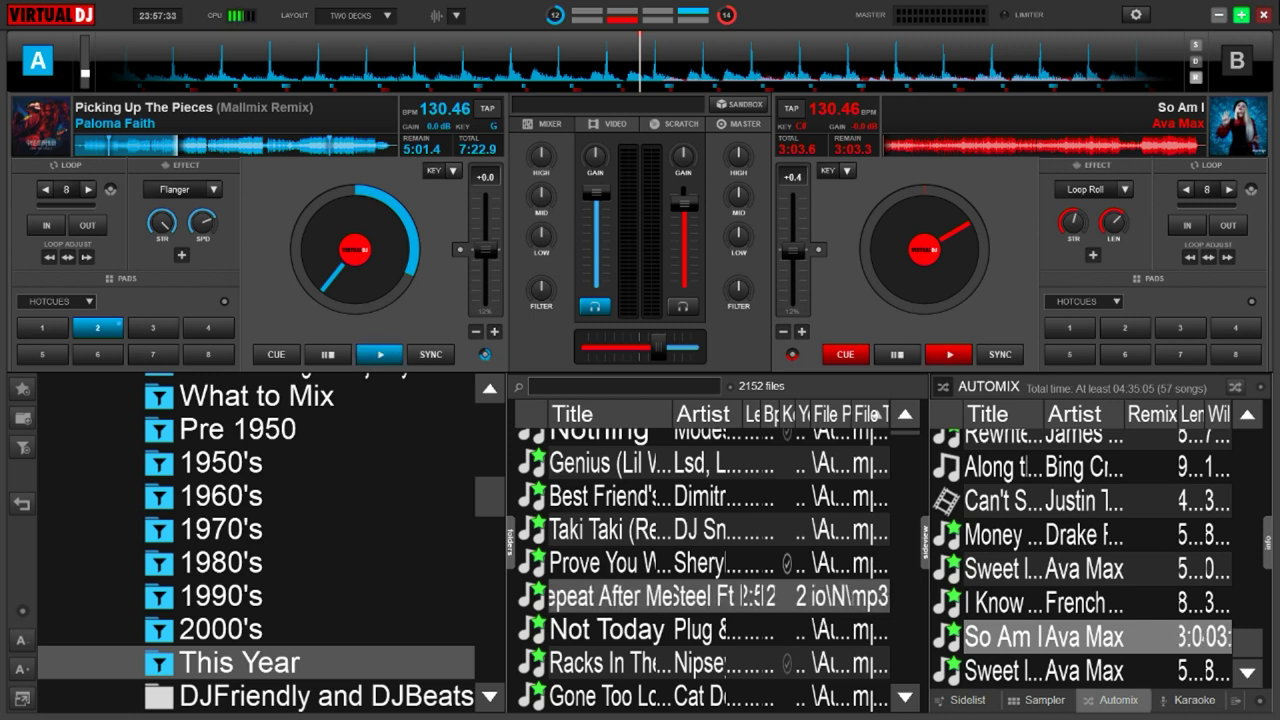
{"action": "key", "text": "shift"}
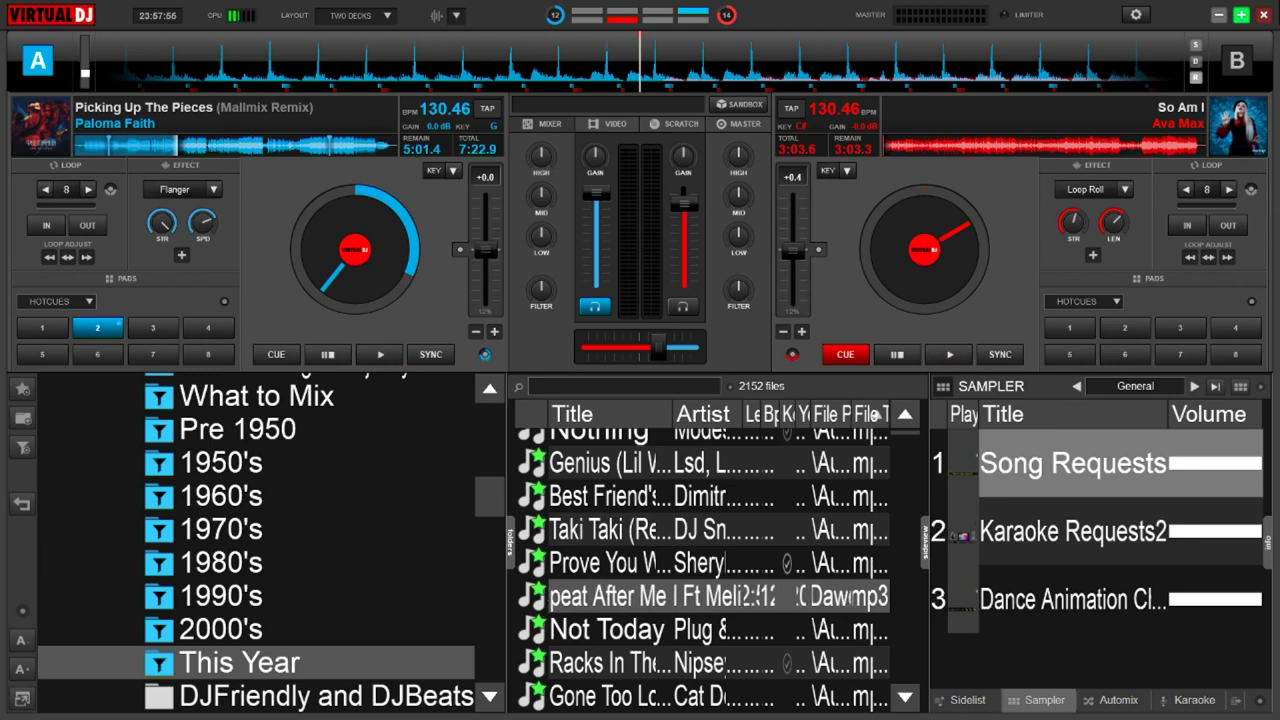
{"action": "key", "text": "shift"}
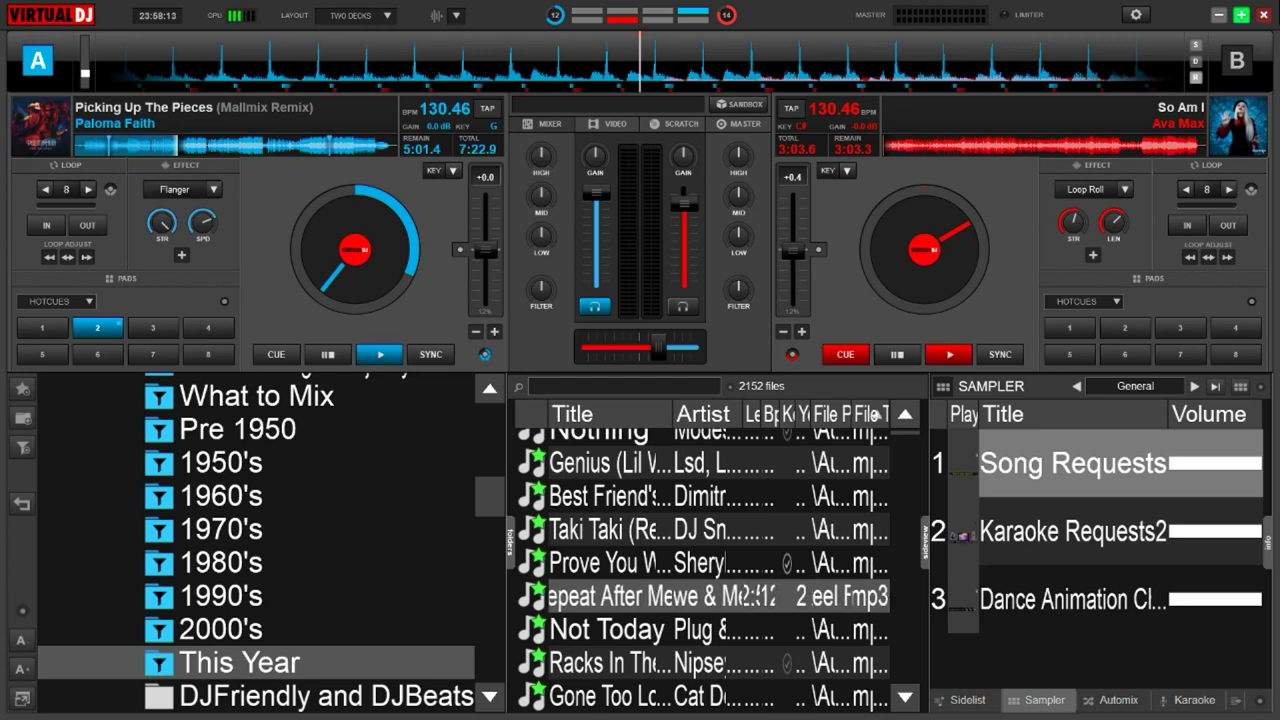
{"action": "key", "text": "shift"}
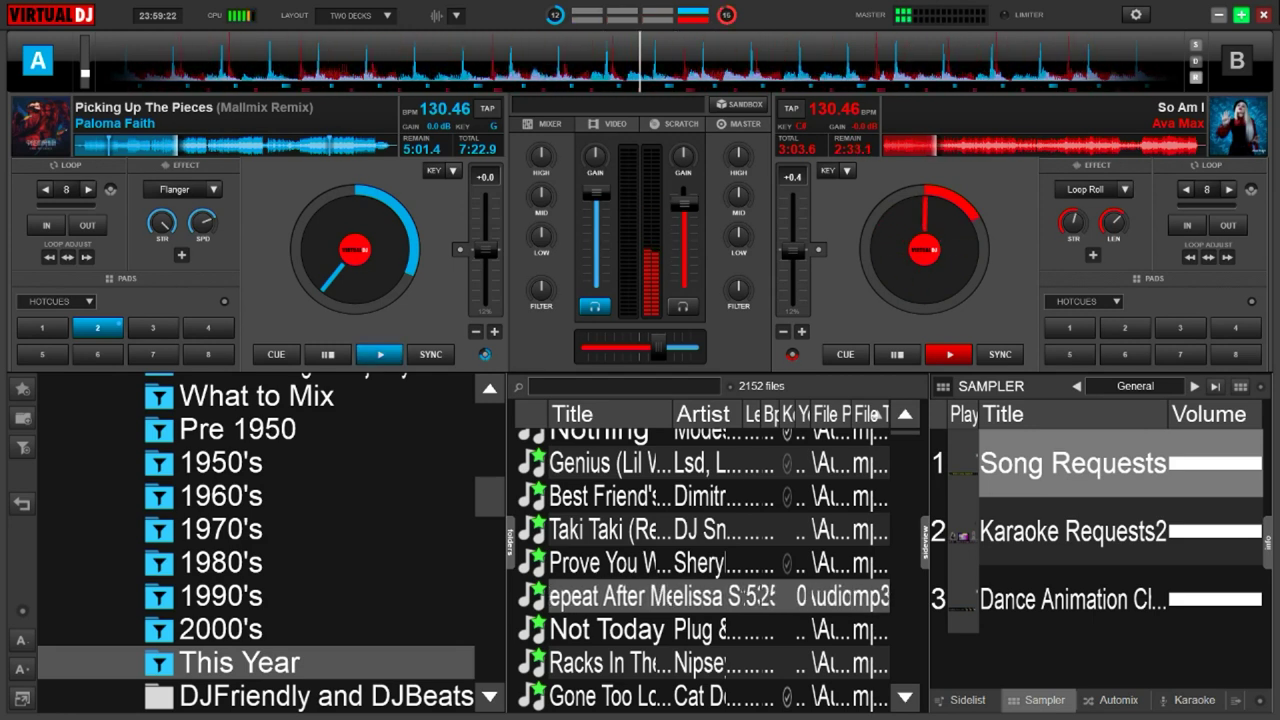
Turn the 8-beat loop on deck A on and off again, and make deck B the active deck.
{"action": "key", "text": "l"}
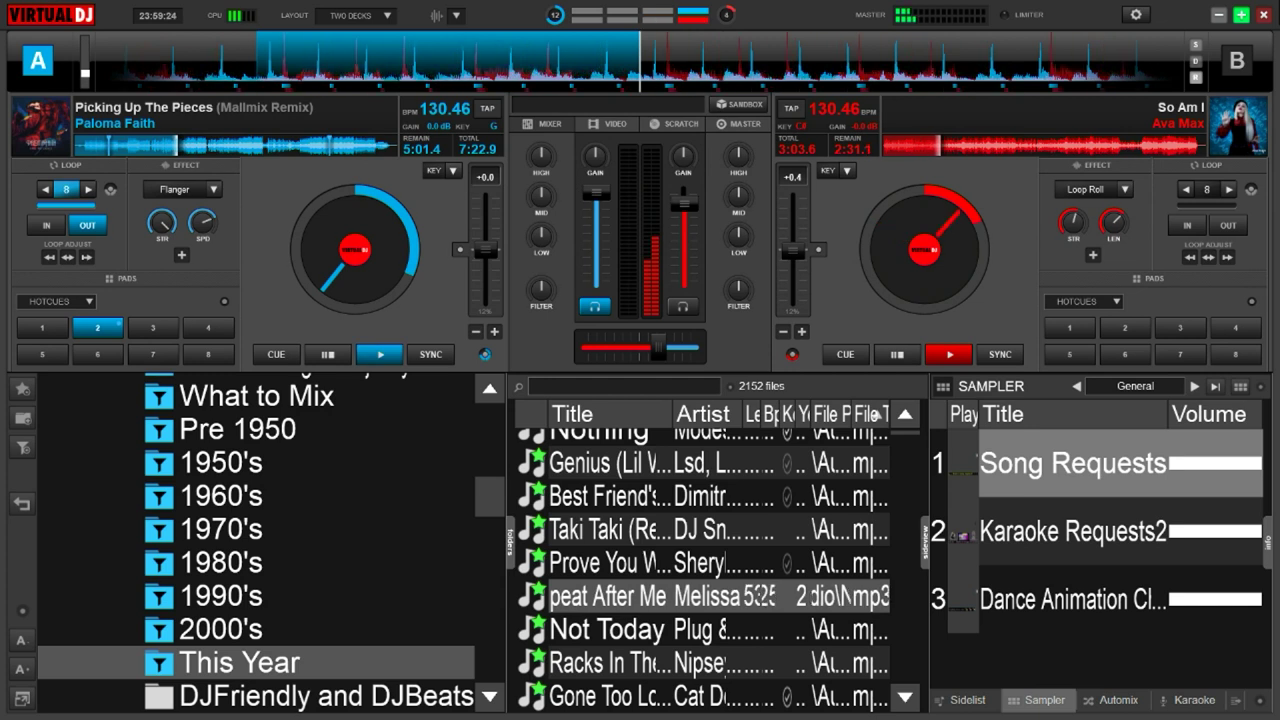
{"action": "key", "text": "l"}
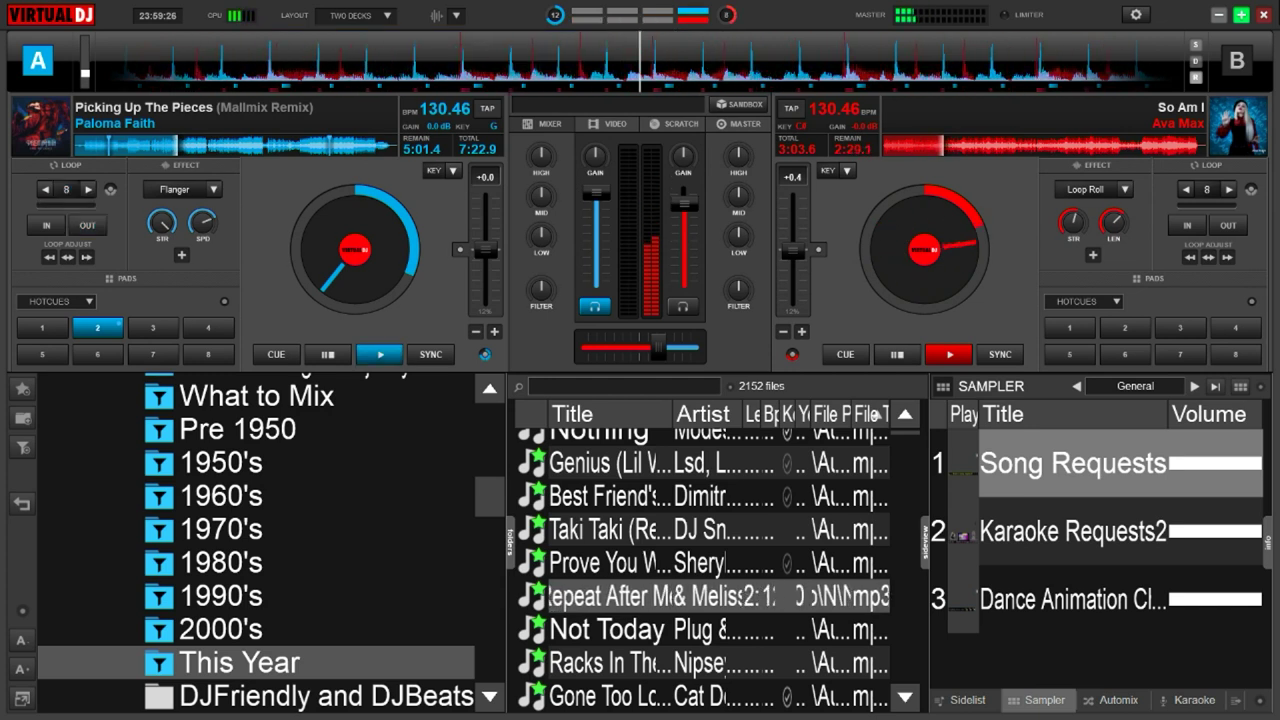
{"action": "key", "text": "Tab"}
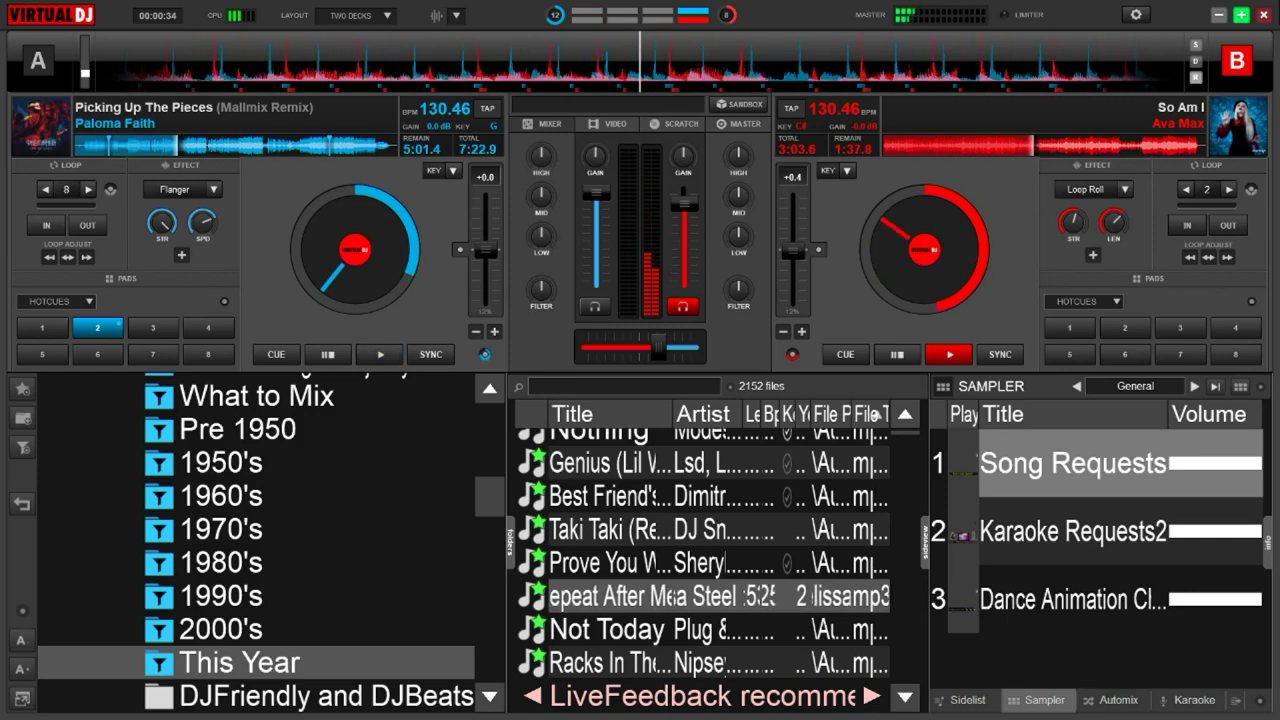
{"action": "key", "text": "shift"}
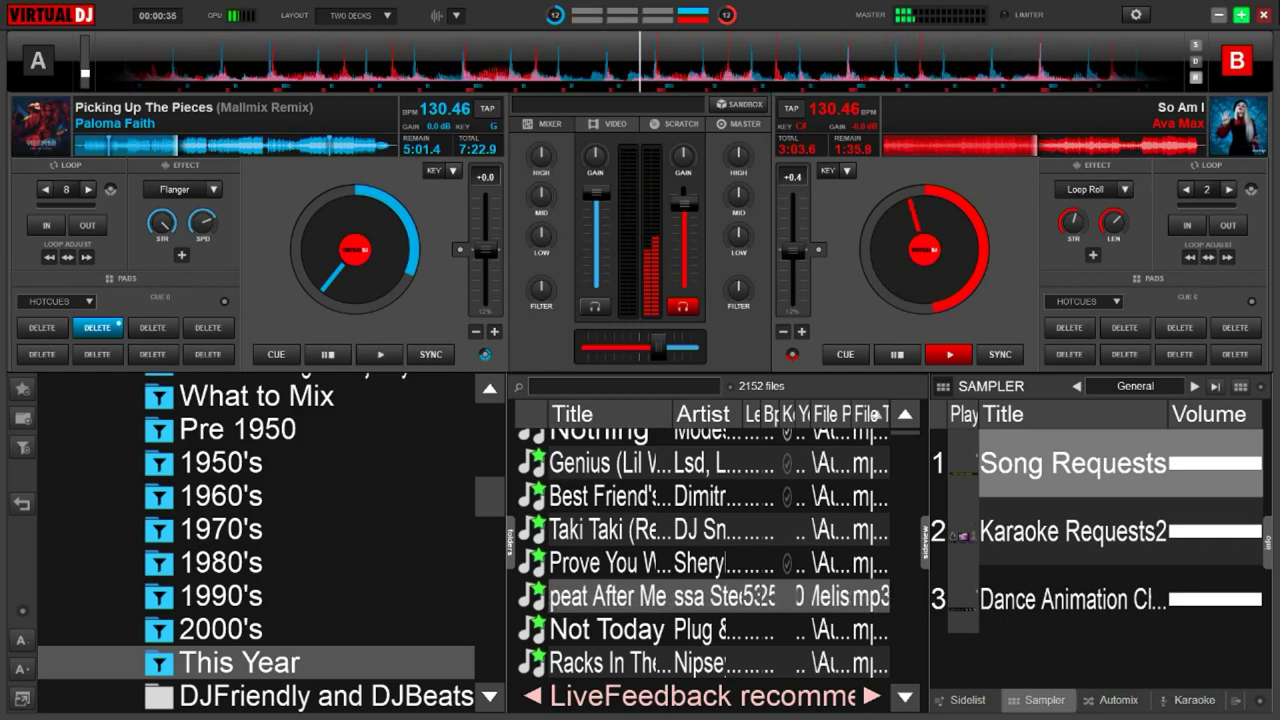